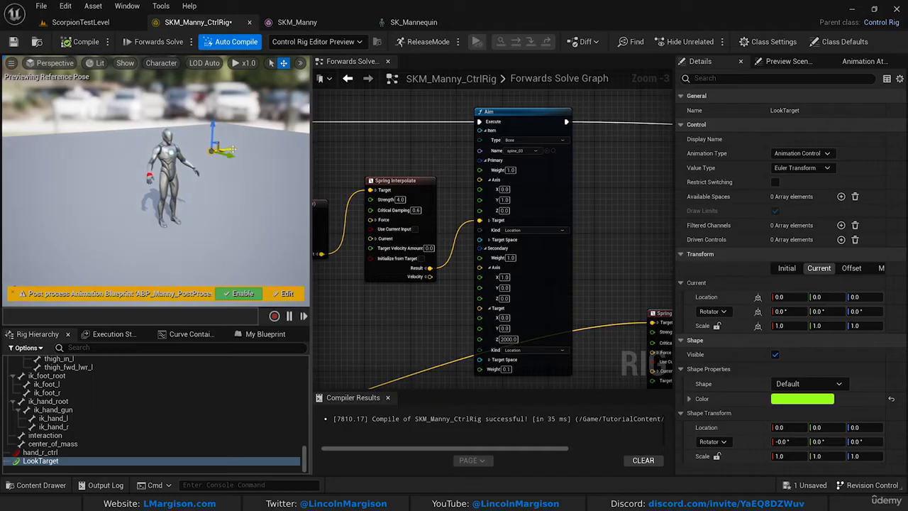
Move the LookTarget control around the character to test the aim, leaving it at about X -34, Y -65, Z -43
drag(182, 163, 178, 163)
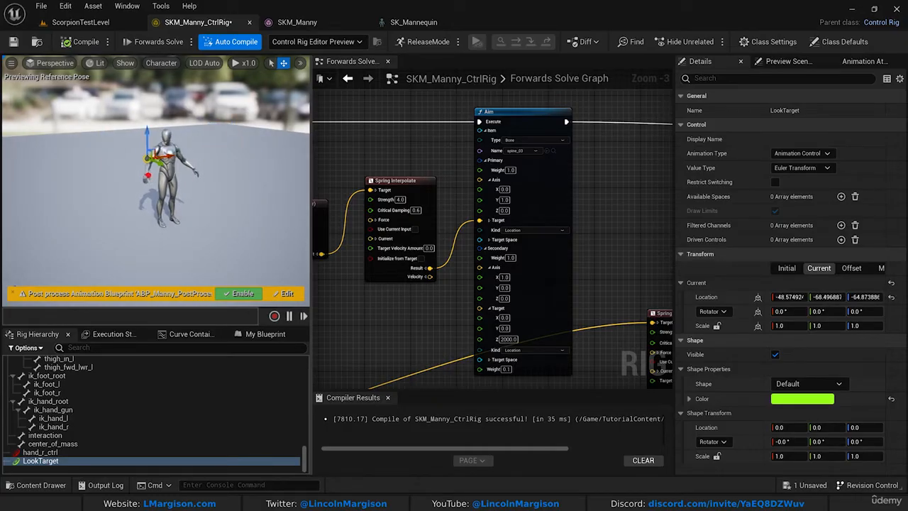
right_drag(178, 163, 221, 174)
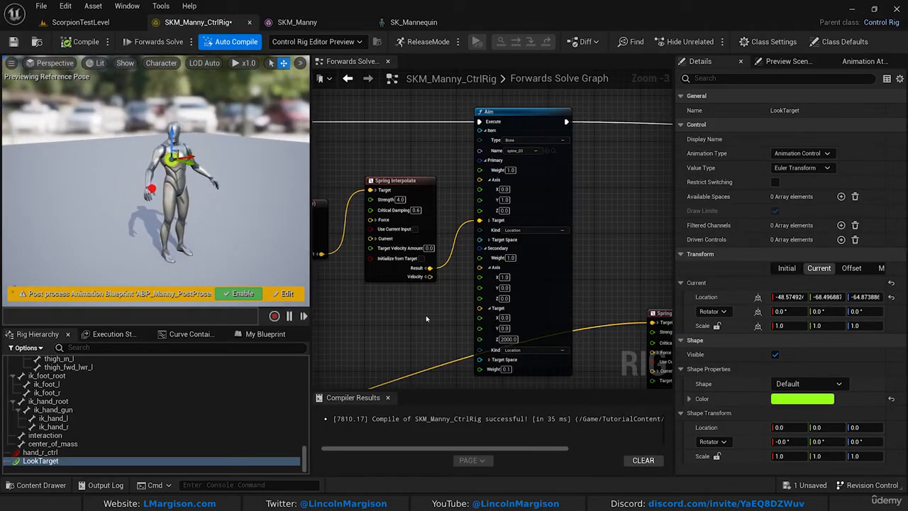
scroll(425, 315, down, 3)
right_drag(426, 314, 446, 247)
scroll(439, 259, up, 1)
scroll(458, 236, up, 1)
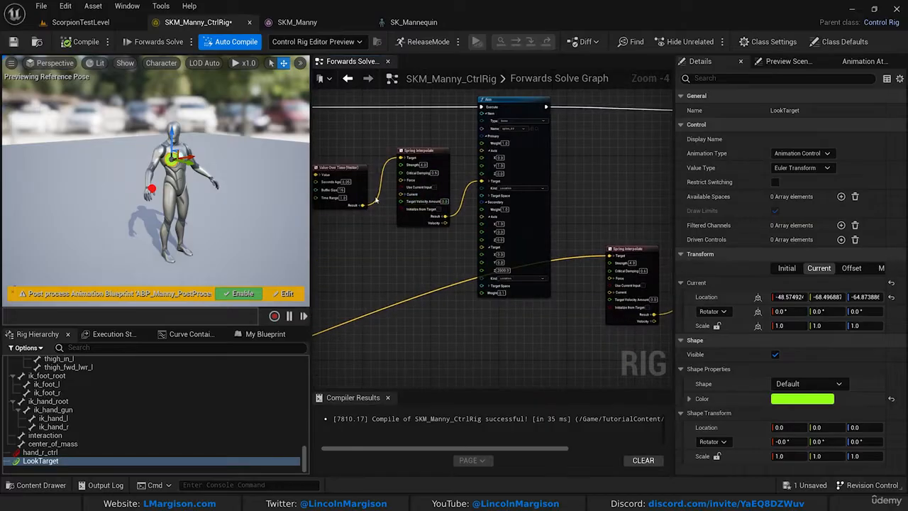
drag(174, 159, 146, 162)
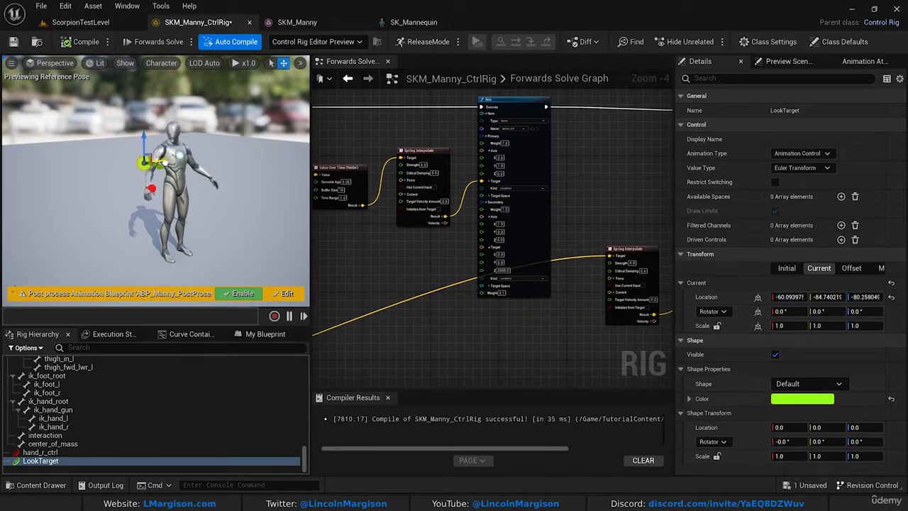
right_drag(156, 171, 200, 178)
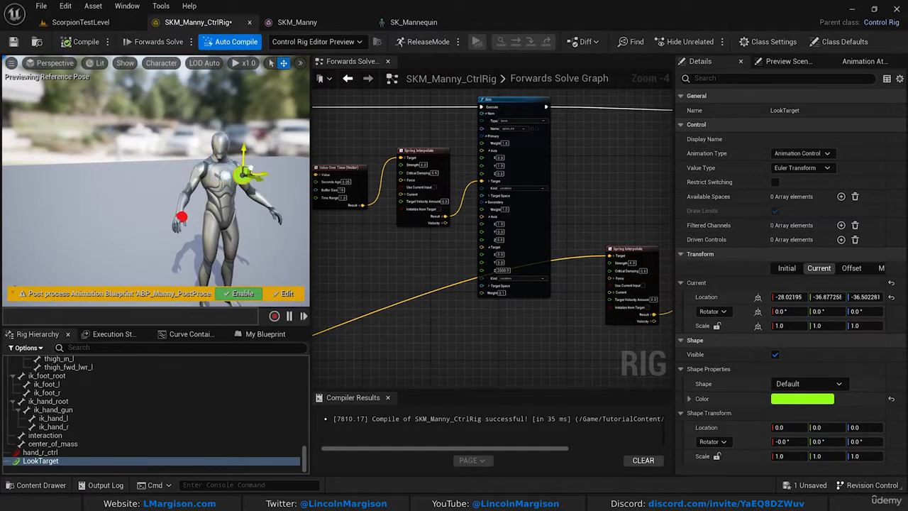
drag(248, 169, 177, 163)
right_drag(207, 164, 199, 170)
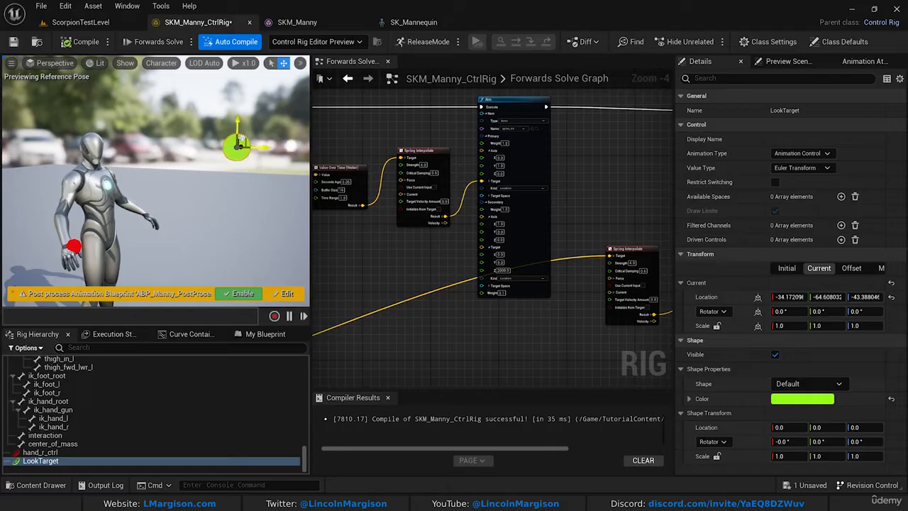
Widen the Forwards Solve graph area around the LookTarget Get Transform node by shrinking the details area
scroll(348, 201, down, 2)
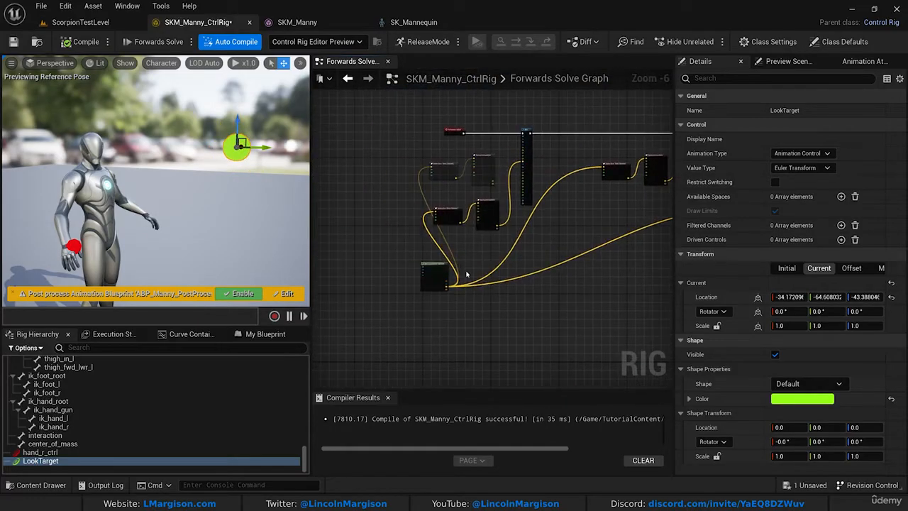
scroll(468, 310, up, 2)
scroll(454, 305, up, 2)
scroll(440, 284, down, 2)
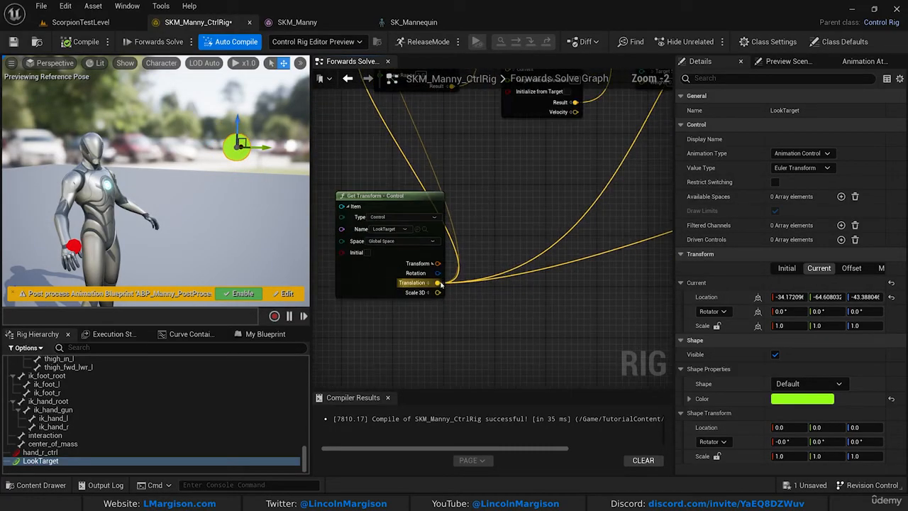
drag(675, 253, 890, 252)
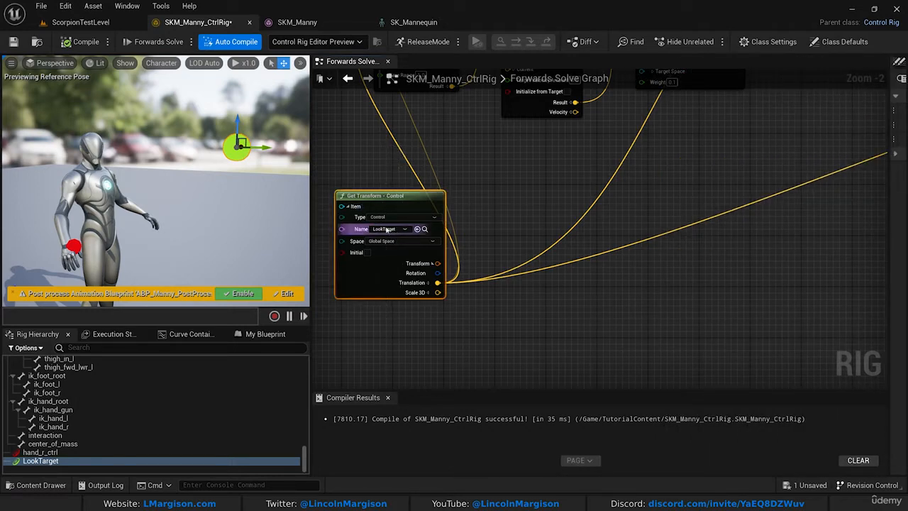
Move the last Spring Interpolate node fed by LookTarget's Translation slightly lower in the graph
scroll(507, 239, down, 3)
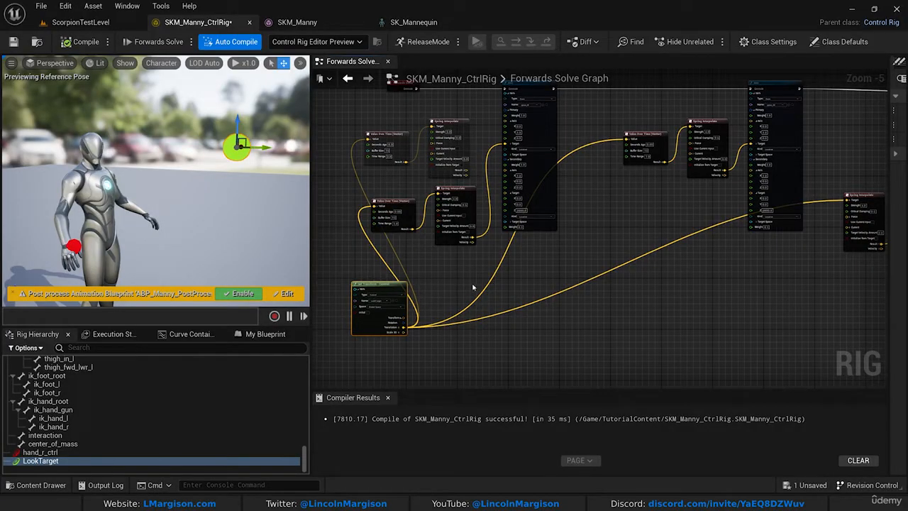
right_drag(473, 286, 356, 290)
drag(764, 205, 760, 239)
right_drag(580, 301, 734, 243)
scroll(477, 266, up, 2)
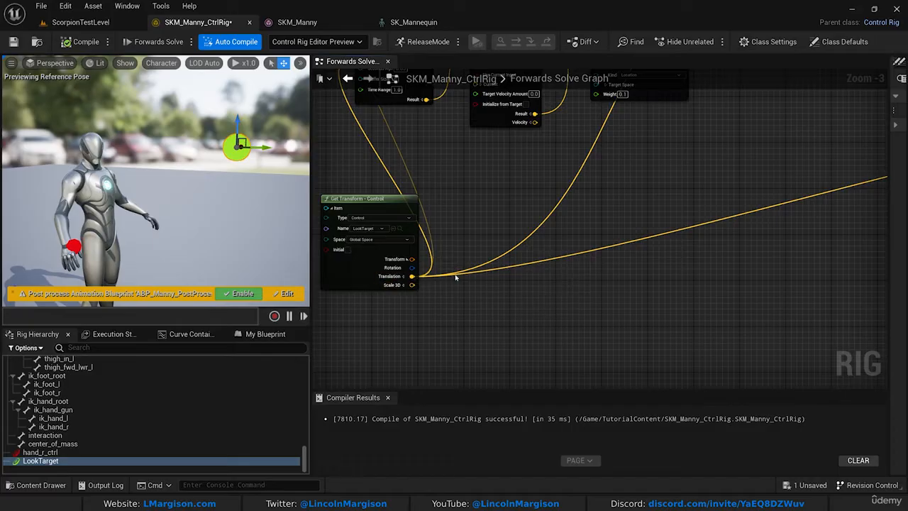
Add a Noise node to the graph and place it just below the LookTarget Translation wires
scroll(528, 284, up, 1)
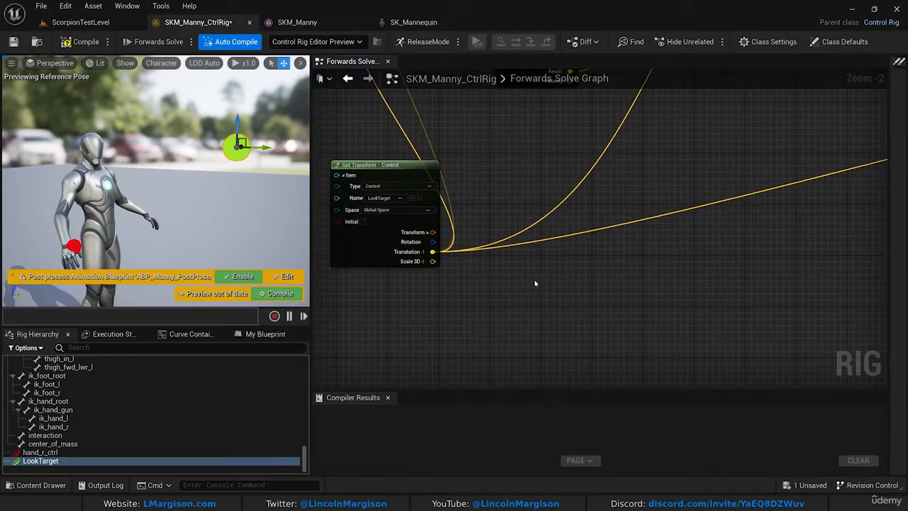
right_click(507, 288)
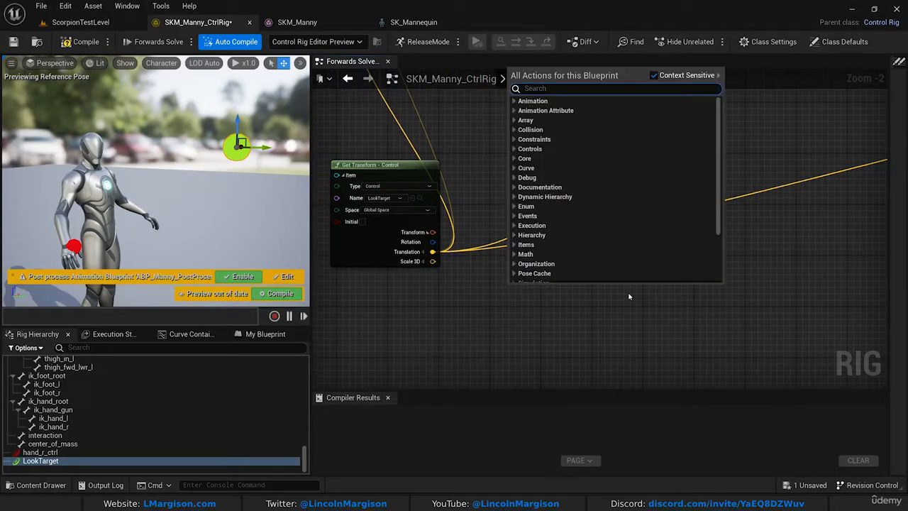
text(noise)
click(560, 158)
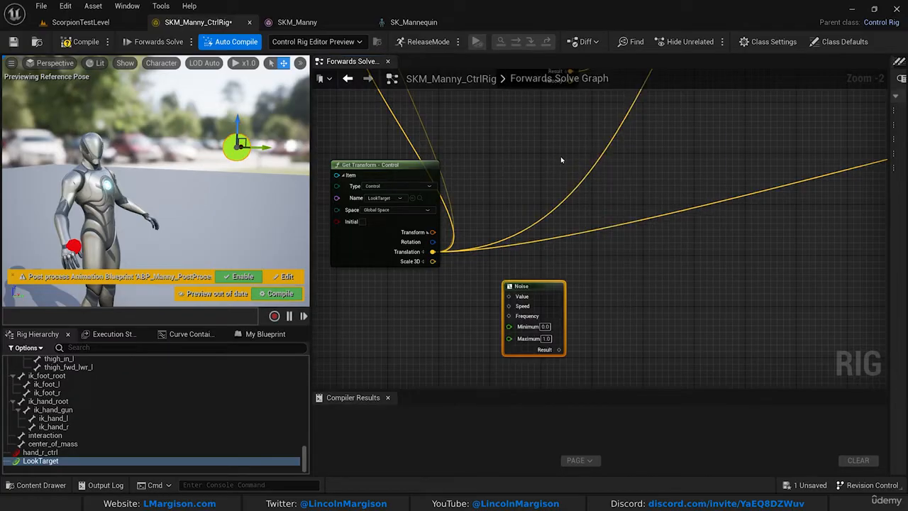
drag(558, 292, 585, 274)
right_drag(634, 296, 597, 293)
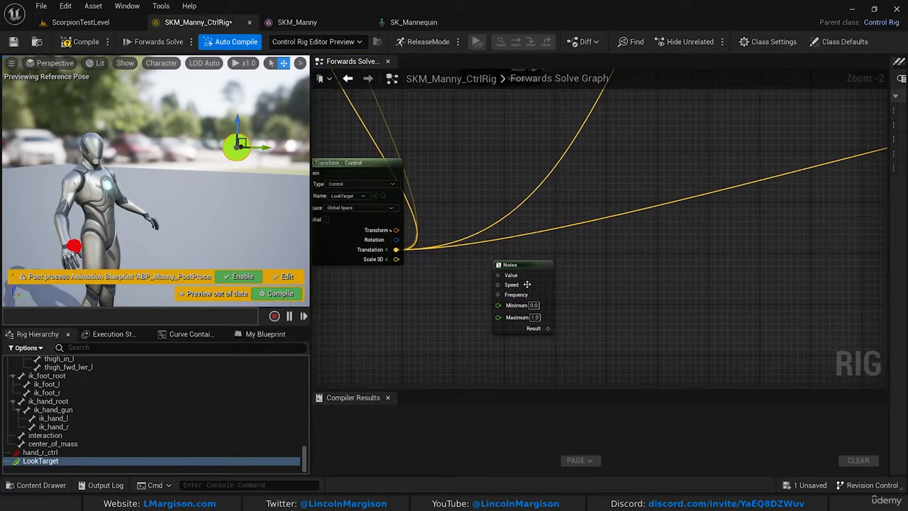
drag(529, 269, 501, 275)
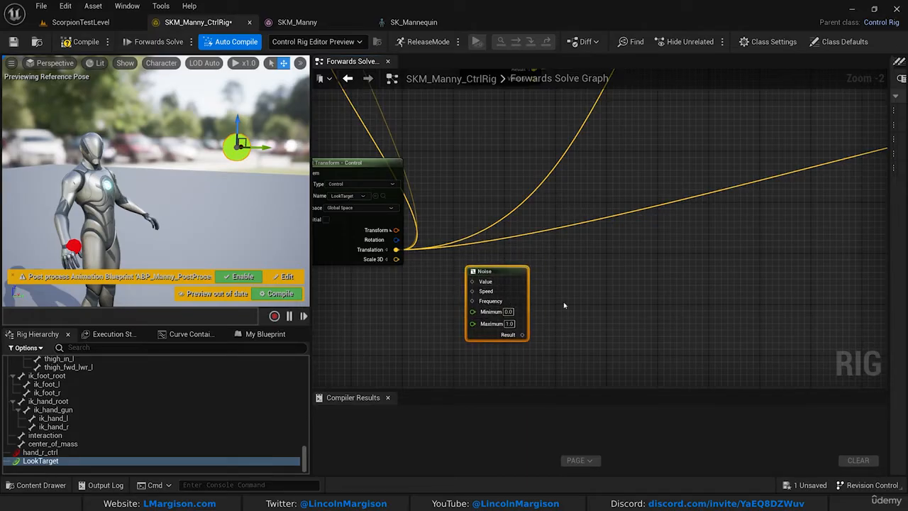
Reposition the Noise node above the Translation wires and shift the LookTarget Get Transform node away from it
scroll(564, 304, down, 1)
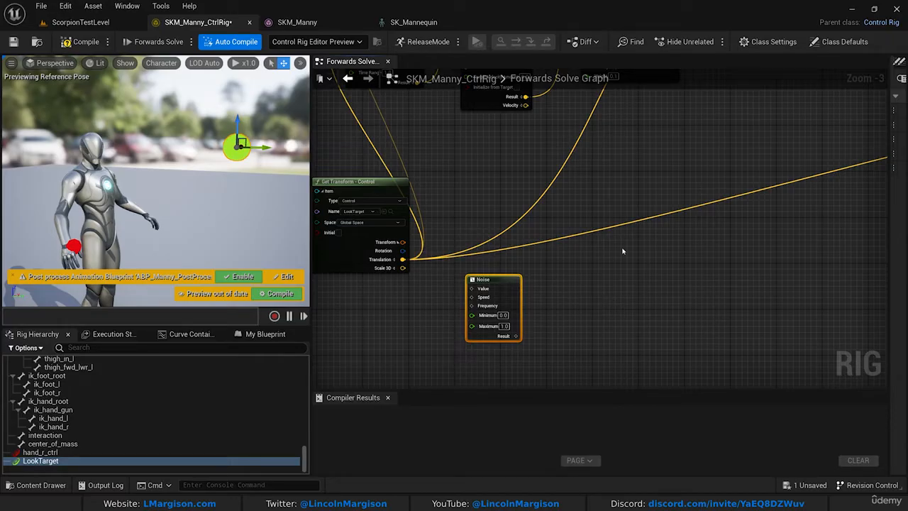
scroll(583, 288, down, 2)
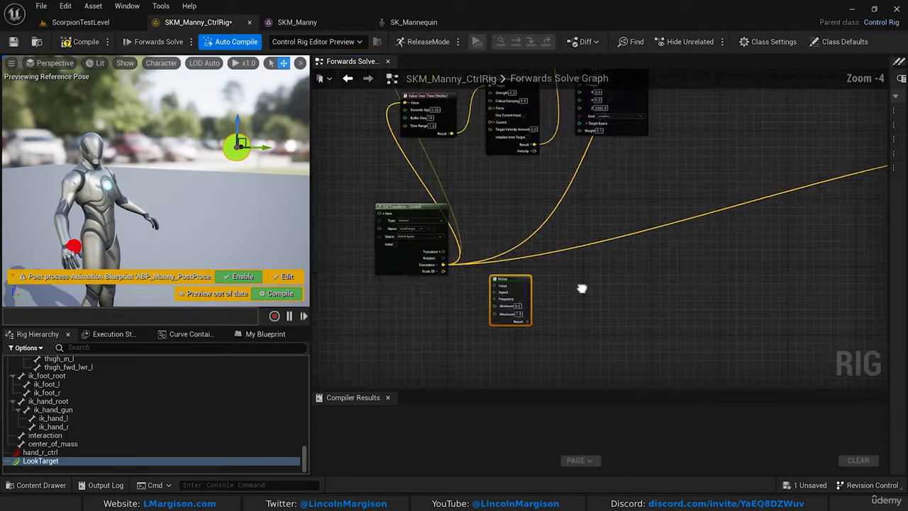
right_drag(584, 288, 524, 298)
drag(476, 299, 456, 212)
right_drag(475, 221, 497, 273)
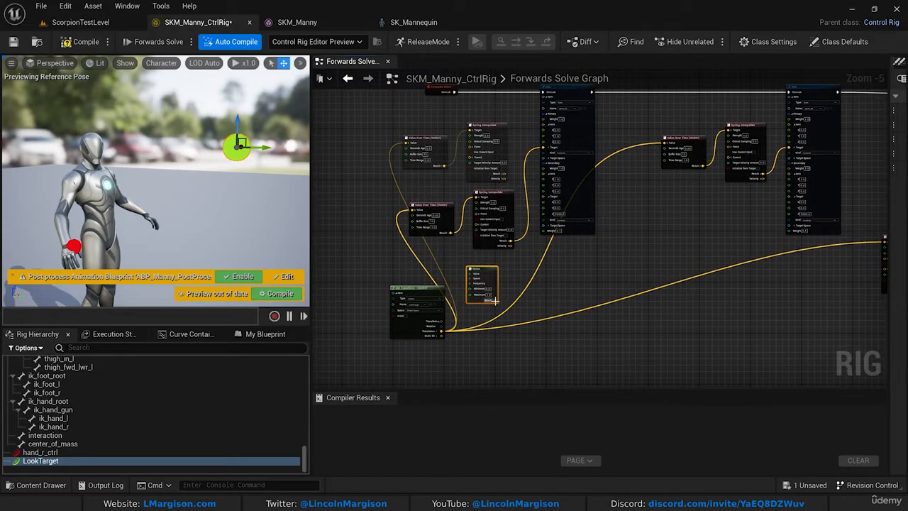
click(429, 292)
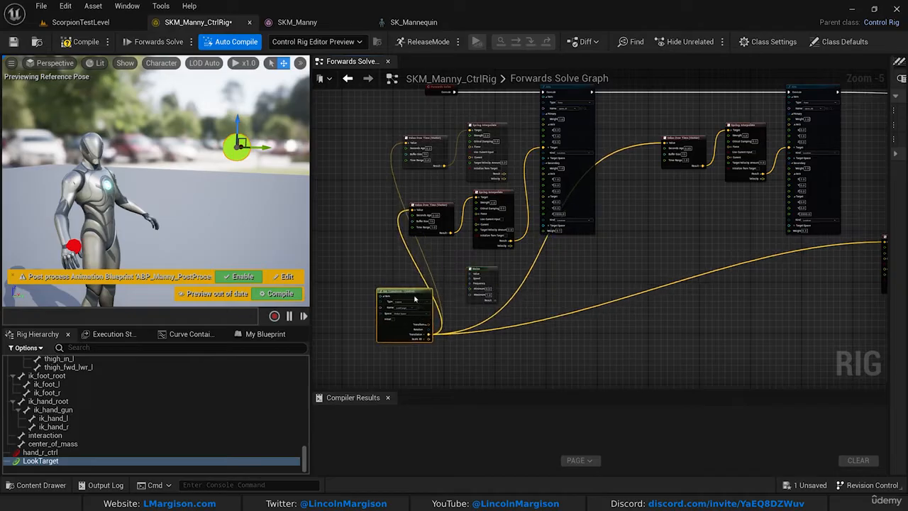
Create an Add node from the Translation output of the LookTarget Get Transform node
scroll(374, 300, up, 3)
right_drag(451, 310, 421, 247)
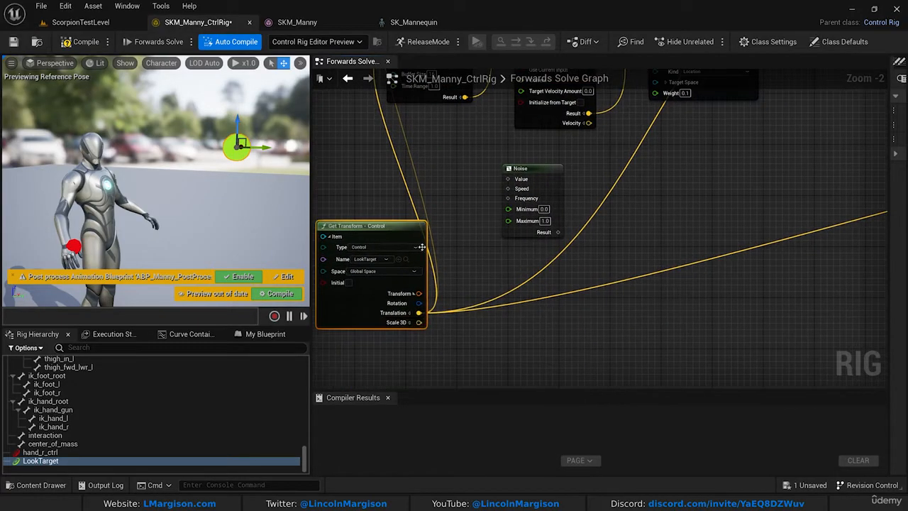
drag(418, 312, 610, 332)
text(add)
click(572, 188)
Place the Noise node below the Translation wires and connect its Result to the Add node's B input
drag(560, 175, 565, 225)
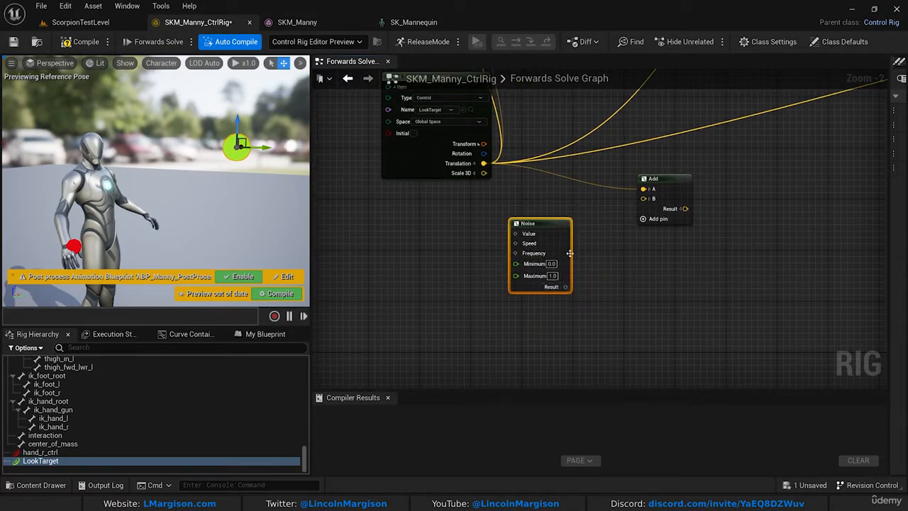
drag(565, 287, 588, 264)
drag(643, 200, 644, 200)
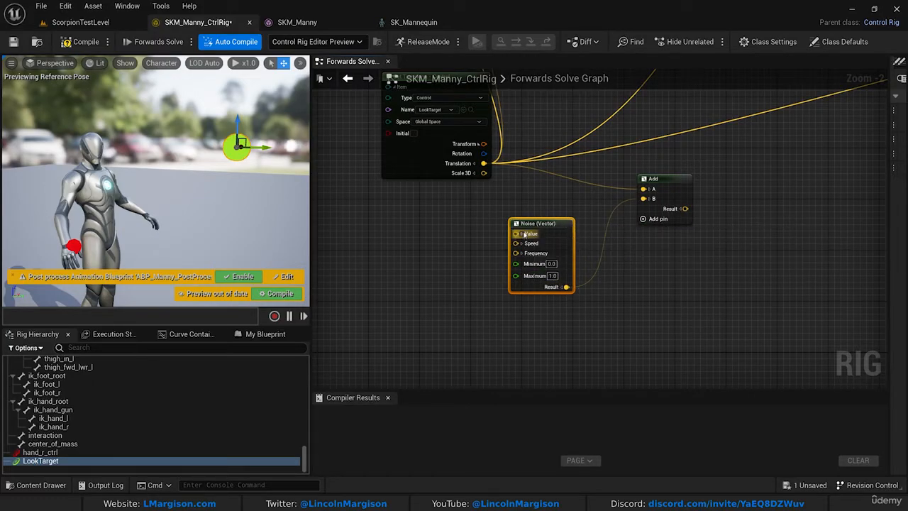
Examine the X, Y and Z components of the Noise node's Value, Speed and Frequency inputs, then collapse them
click(523, 234)
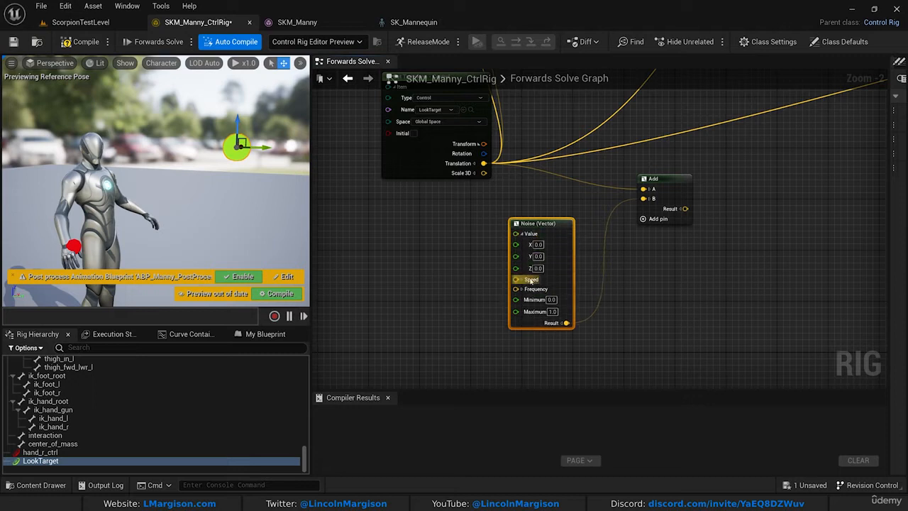
click(523, 280)
click(522, 324)
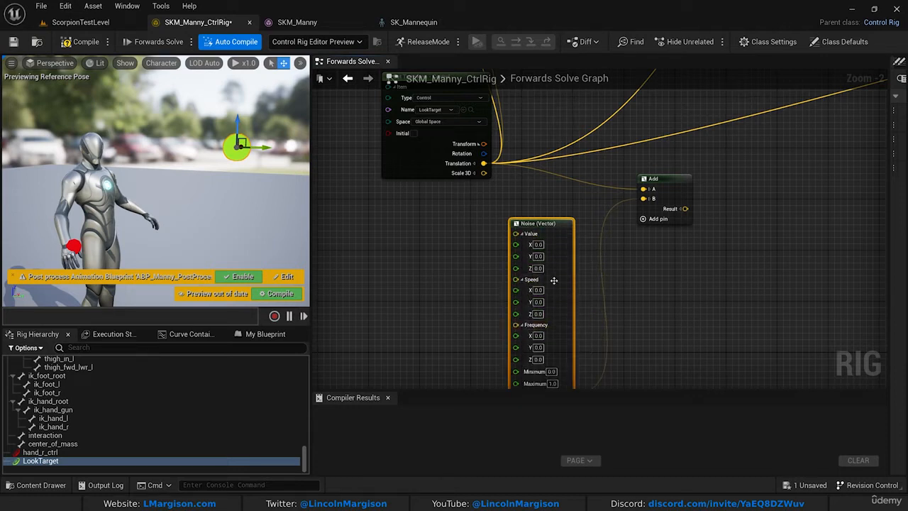
click(523, 280)
click(522, 288)
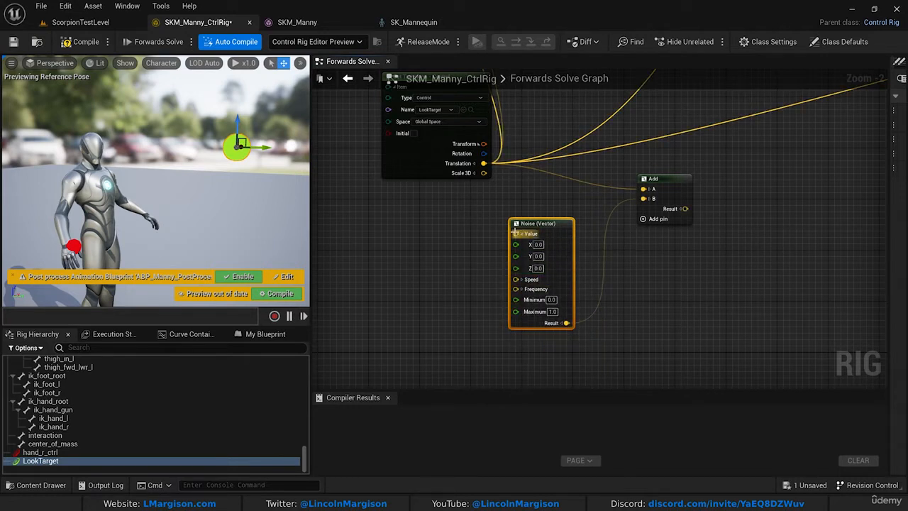
click(522, 233)
Shift the Add node slightly down and set the Noise node's Maximum to 200
right_drag(629, 326, 535, 372)
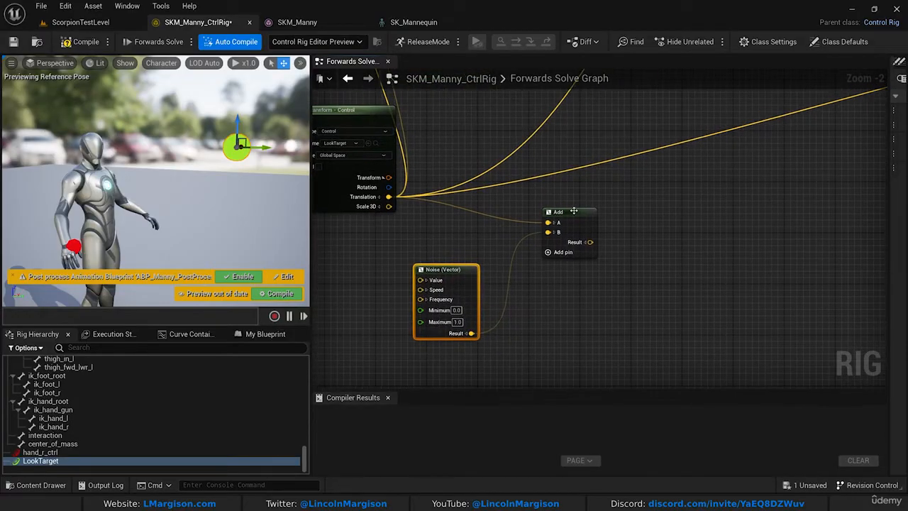
click(576, 227)
click(457, 321)
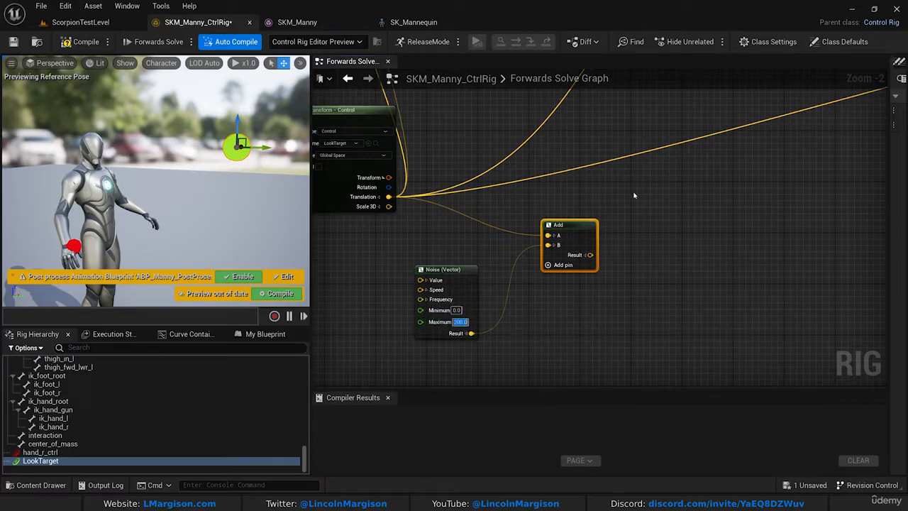
Move the Forwards Solve entry node farther away from the first Aim node to make room between them
scroll(633, 195, down, 4)
right_drag(633, 195, 592, 306)
scroll(538, 152, up, 2)
drag(523, 143, 407, 144)
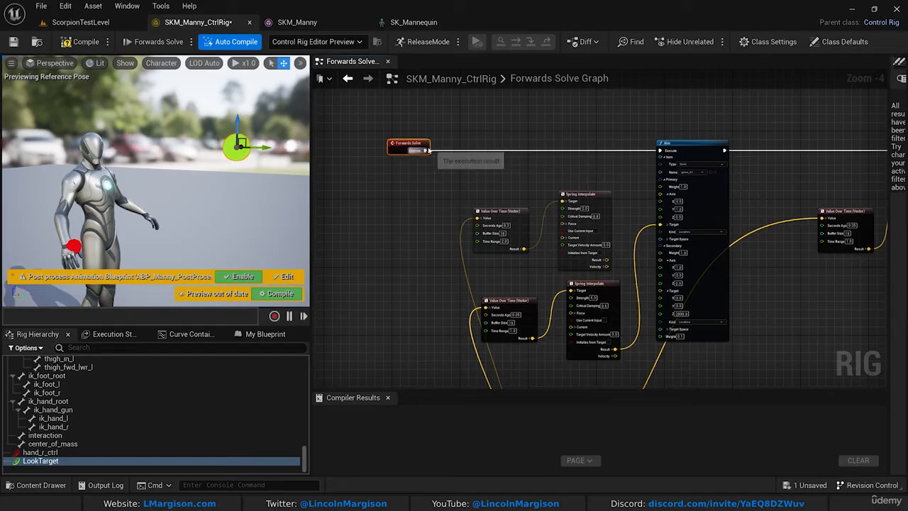
Add a Draw Transform node, wire it between Forwards Solve and the first Aim node, and expand its Transform input
right_click(457, 169)
text(draw tran)
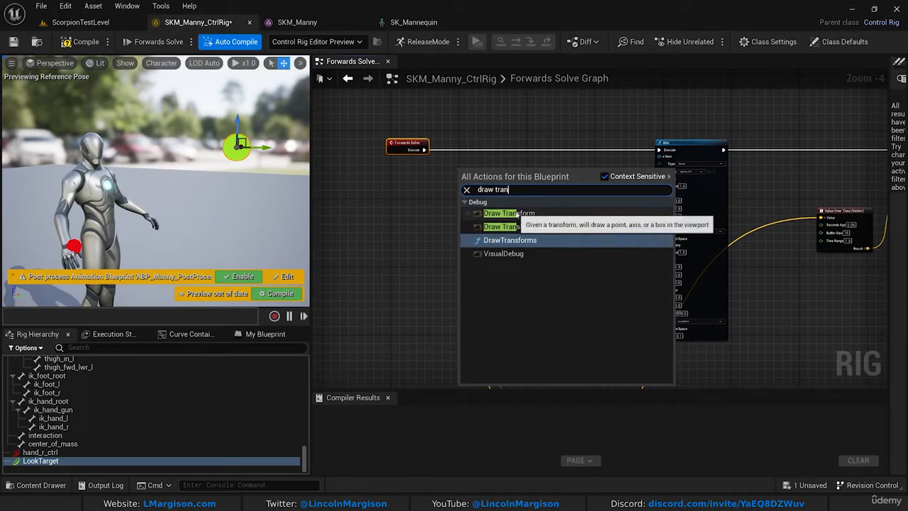
click(508, 212)
drag(424, 150, 488, 146)
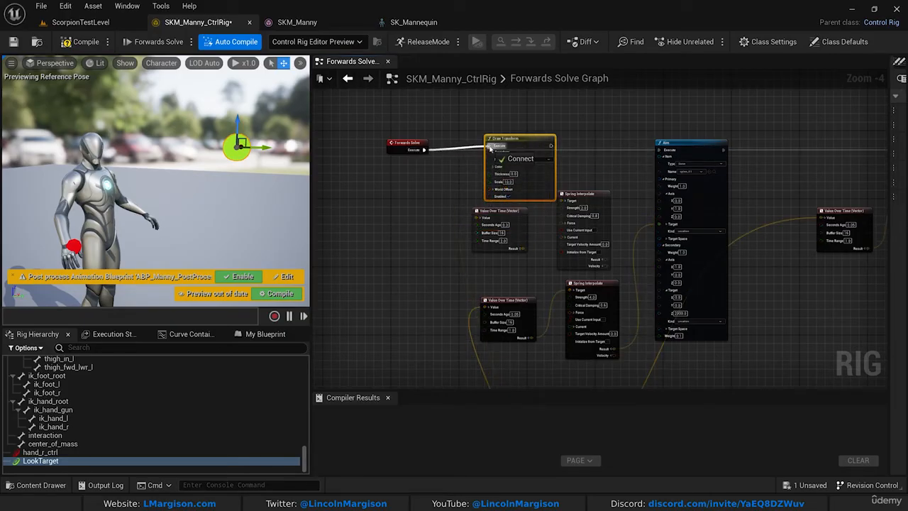
mouse_move(551, 145)
mouse_down()
mouse_move(678, 156)
mouse_move(659, 150)
mouse_up()
drag(496, 156, 513, 144)
click(509, 139)
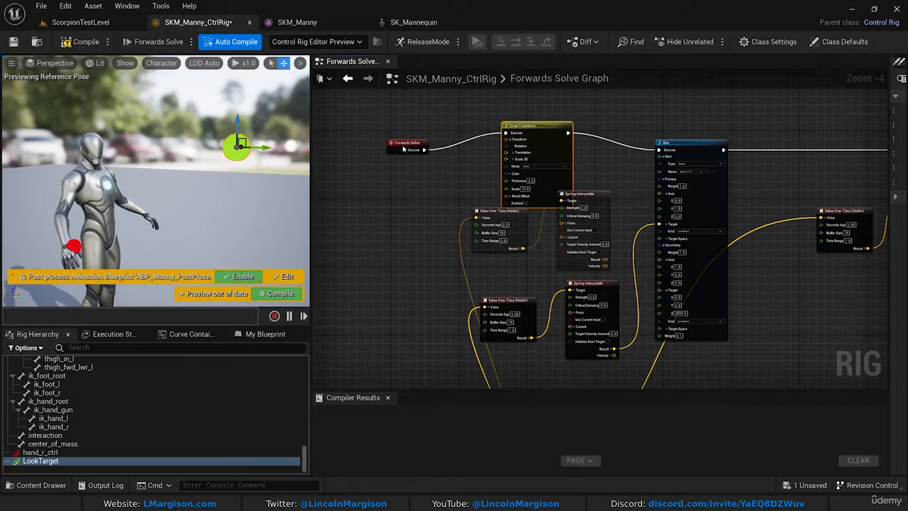
Connect the Draw Transform node's Translation input to the Add node's Result
mouse_move(507, 151)
mouse_down()
mouse_move(402, 300)
mouse_move(551, 310)
mouse_move(648, 234)
mouse_move(468, 162)
mouse_move(619, 243)
mouse_move(644, 241)
mouse_move(541, 254)
mouse_move(636, 242)
mouse_up()
scroll(669, 256, down, 1)
mouse_move(669, 256)
right_down()
mouse_move(632, 260)
mouse_move(589, 298)
right_up()
scroll(590, 298, down, 2)
scroll(510, 136, up, 3)
scroll(508, 145, up, 4)
Set the Draw Transform node's Mode to Box and its Thickness to 5
click(496, 151)
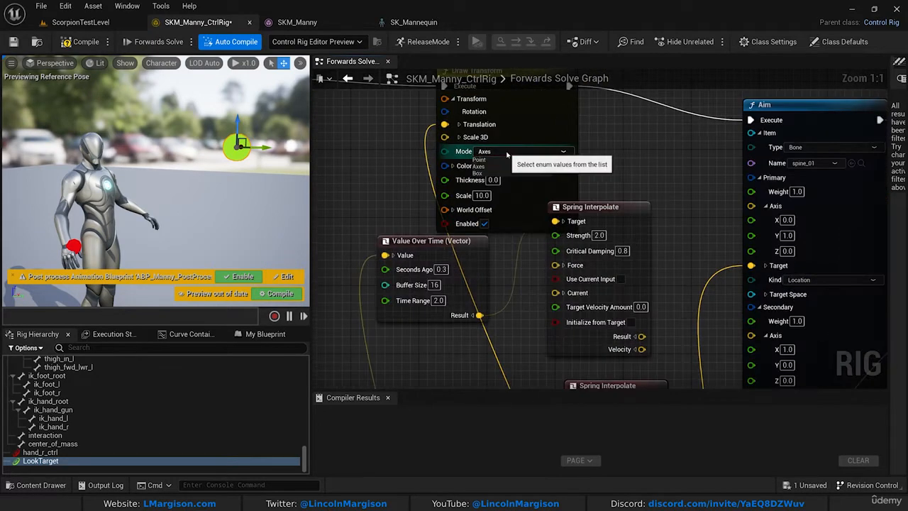
click(480, 174)
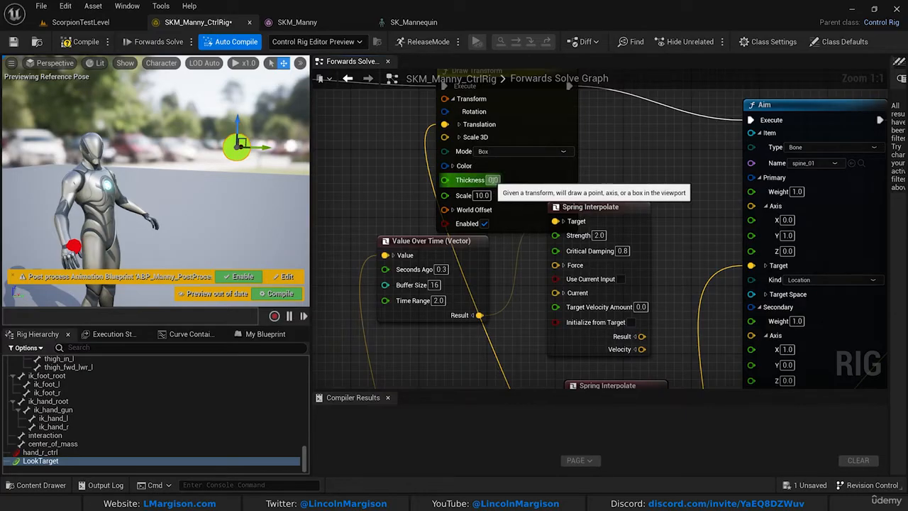
text(5)
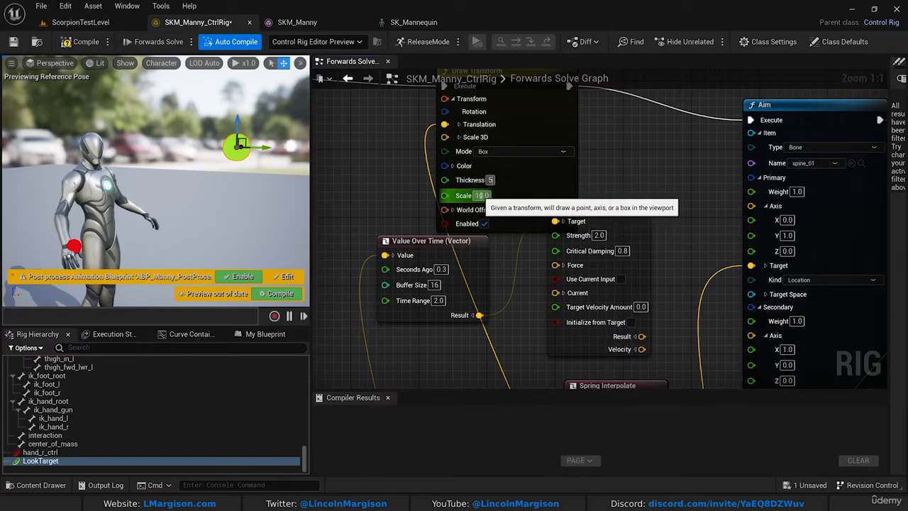
Set the Draw Transform node's Scale to 20 and compile the Control Rig
key(Tab)
text(20)
key(Return)
click(74, 44)
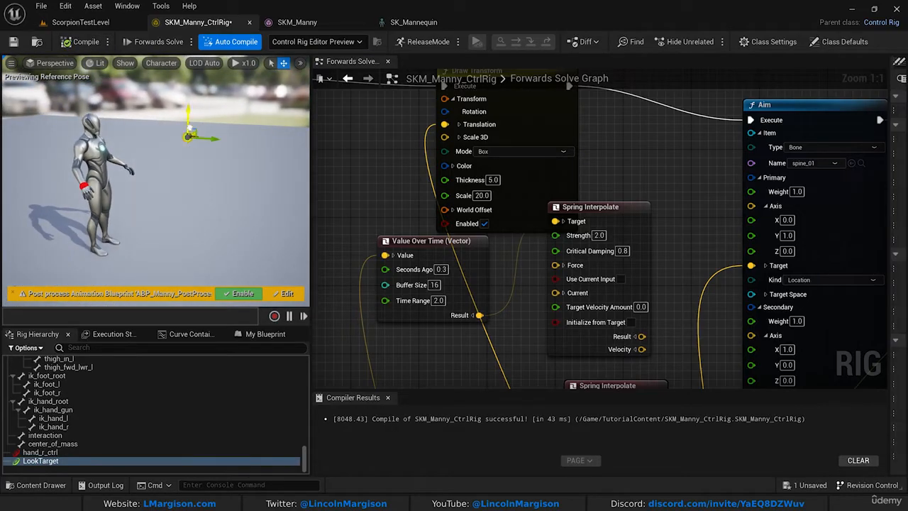
Enlarge the drawn box by setting the Draw Transform node's Scale to 100
mouse_move(190, 144)
right_down()
mouse_move(189, 170)
mouse_move(206, 142)
mouse_move(195, 158)
right_up()
scroll(406, 152, down, 5)
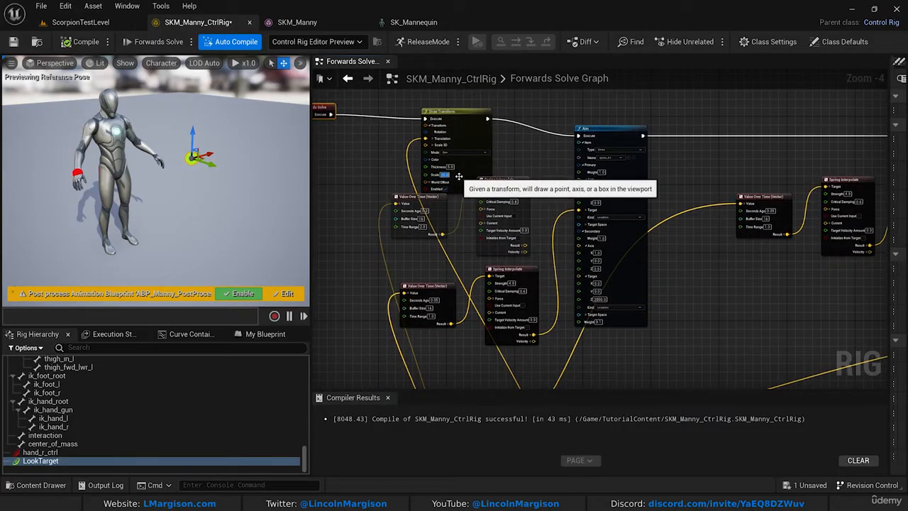
key(Return)
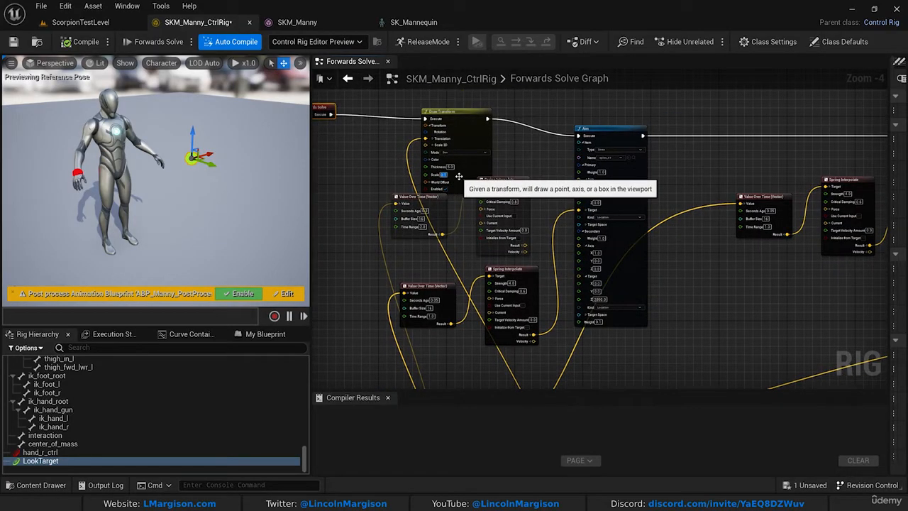
Examine the drawn box's movement around the LookTarget control from several angles, alongside the Noise node's Minimum and Maximum settings
right_drag(149, 179, 161, 158)
scroll(350, 231, down, 2)
right_drag(351, 230, 346, 125)
scroll(346, 125, down, 1)
scroll(405, 257, up, 5)
right_drag(407, 259, 457, 264)
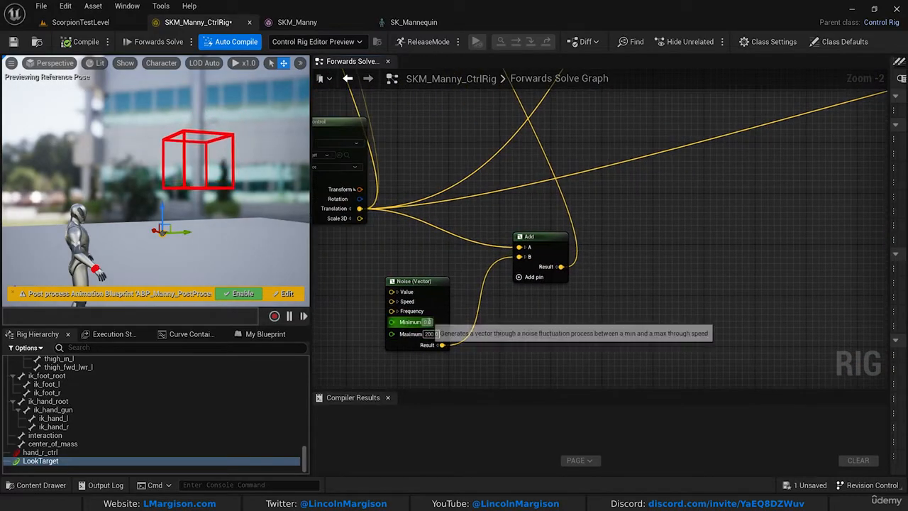
key(w)
right_drag(183, 213, 228, 266)
key(s)
right_drag(148, 208, 148, 212)
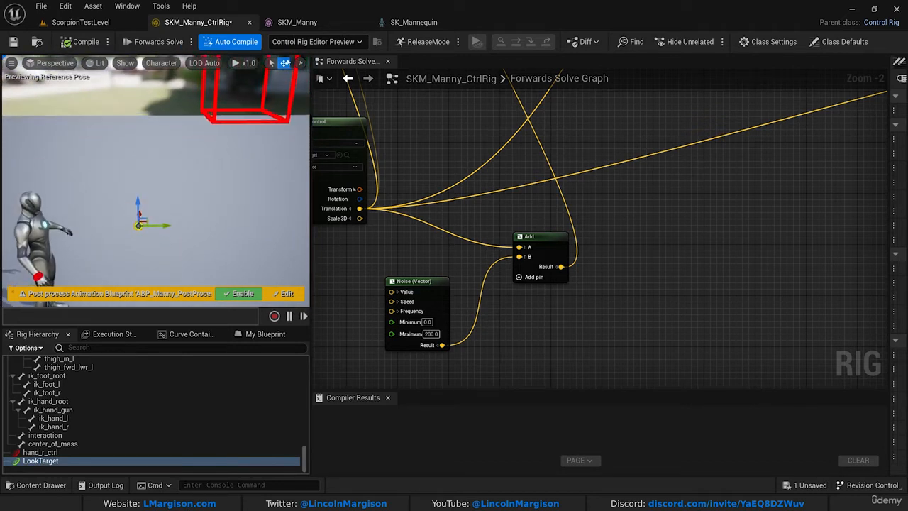
right_drag(235, 141, 260, 115)
key(s)
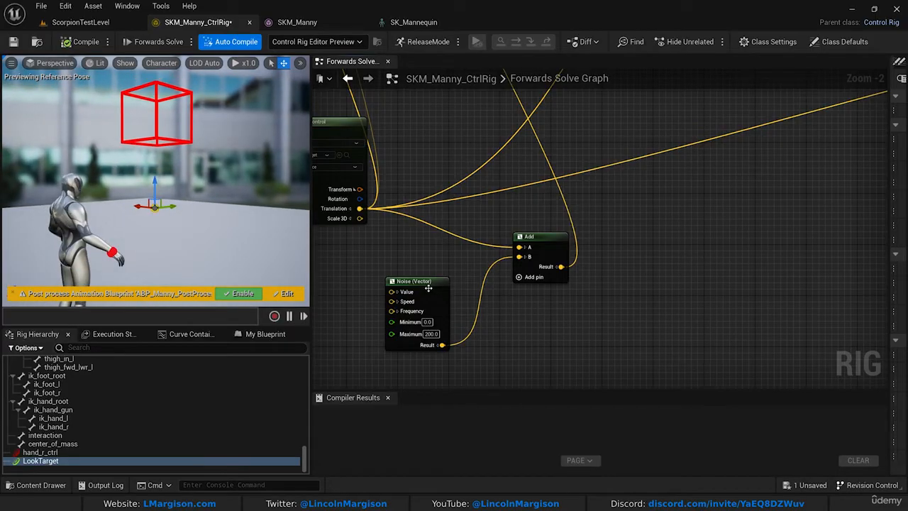
Expand the Value, Speed and Frequency inputs of the Noise (Vector) node into their X, Y and Z components
click(429, 288)
right_drag(434, 298, 425, 235)
click(389, 228)
click(389, 274)
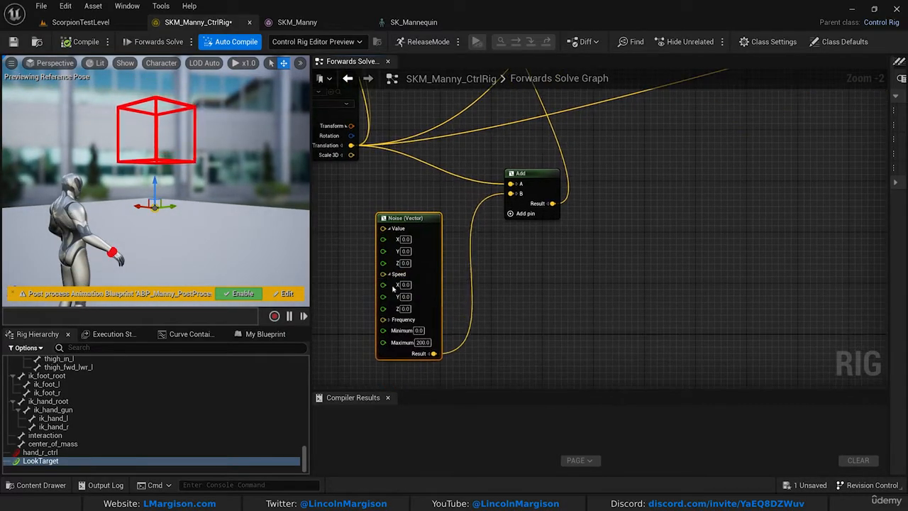
click(388, 320)
Inspect the noisy box's offset from the LookTarget control by viewing the character from different sides and distances
key(w)
mouse_move(156, 193)
right_down()
mouse_move(82, 198)
mouse_move(126, 195)
mouse_move(177, 224)
mouse_move(167, 206)
right_up()
key(s)
key(s)
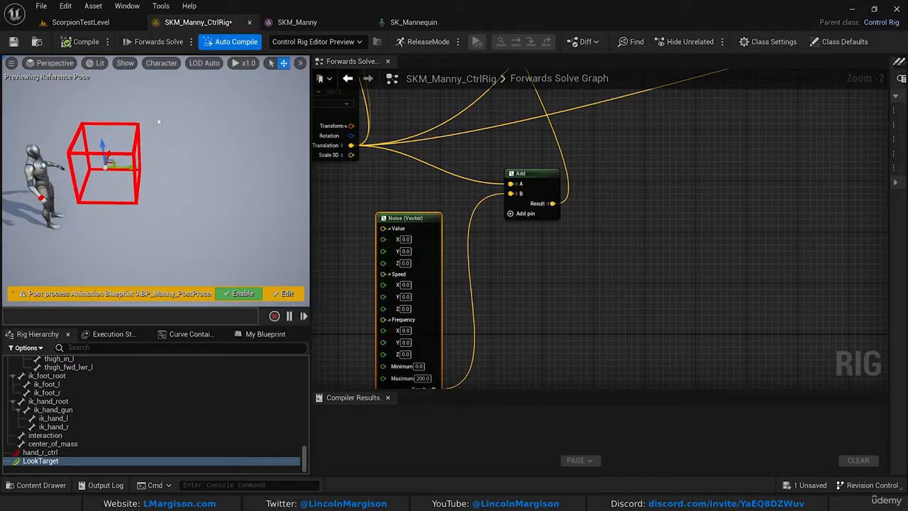
right_drag(129, 164, 92, 100)
key(w)
key(w)
key(w)
key(s)
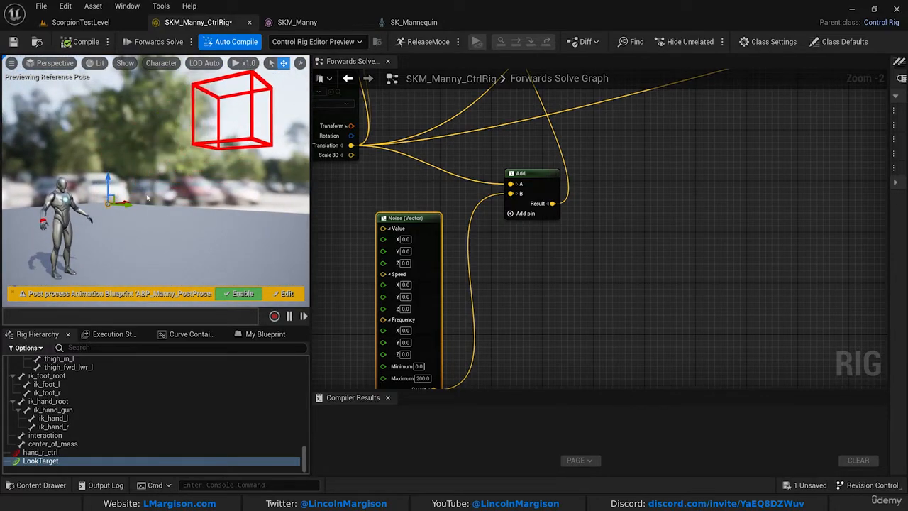
Set the Noise (Vector) node's Minimum to -50 and Maximum to 50 so the noise centres on the LookTarget control
scroll(521, 237, down, 2)
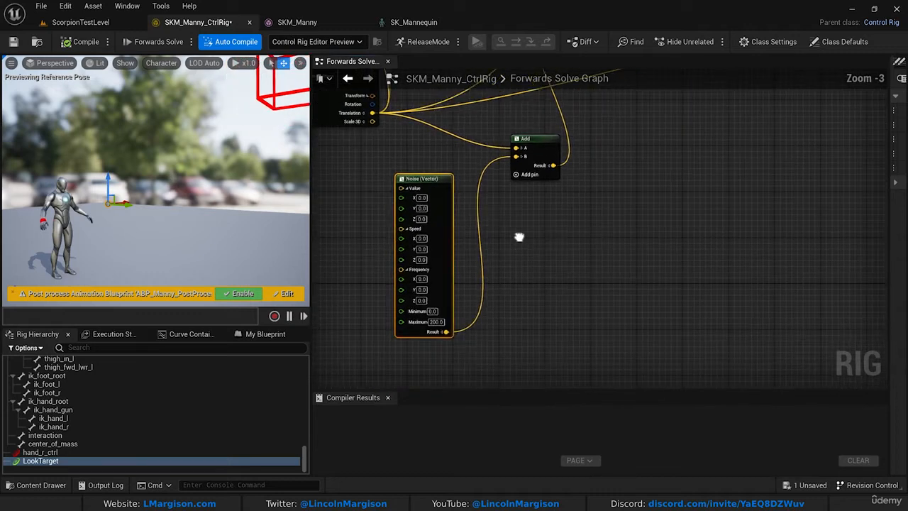
right_drag(521, 237, 543, 255)
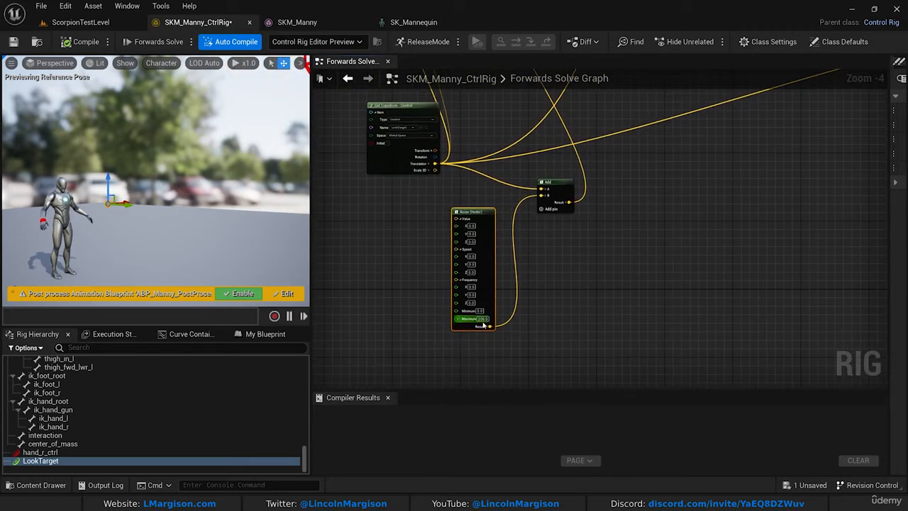
click(480, 311)
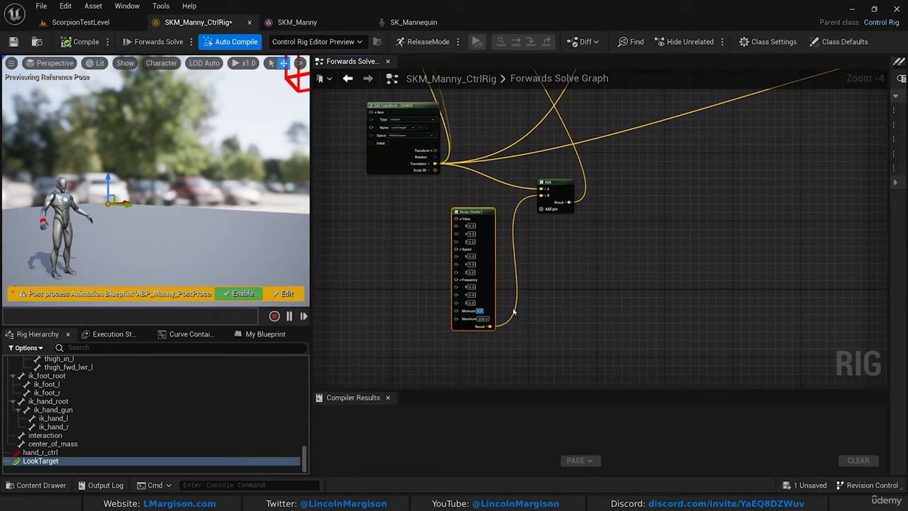
text(-50)
key(Tab)
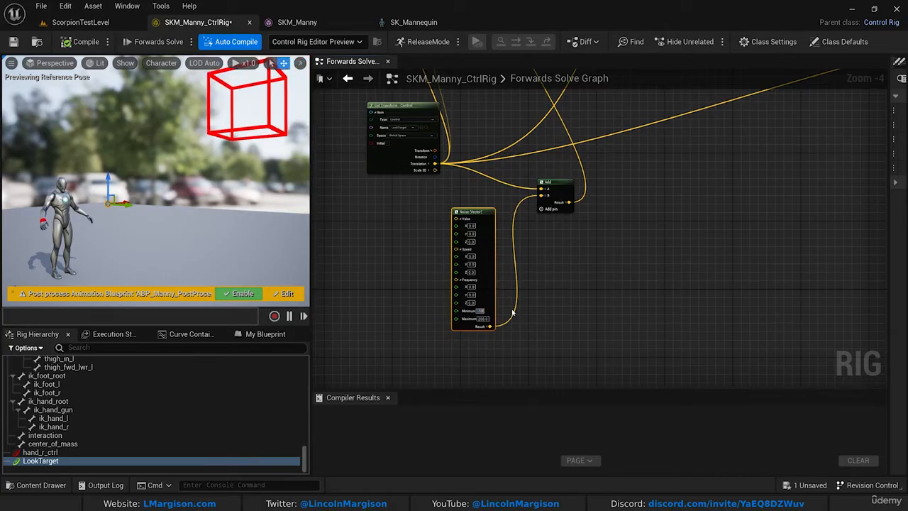
right_drag(162, 205, 108, 207)
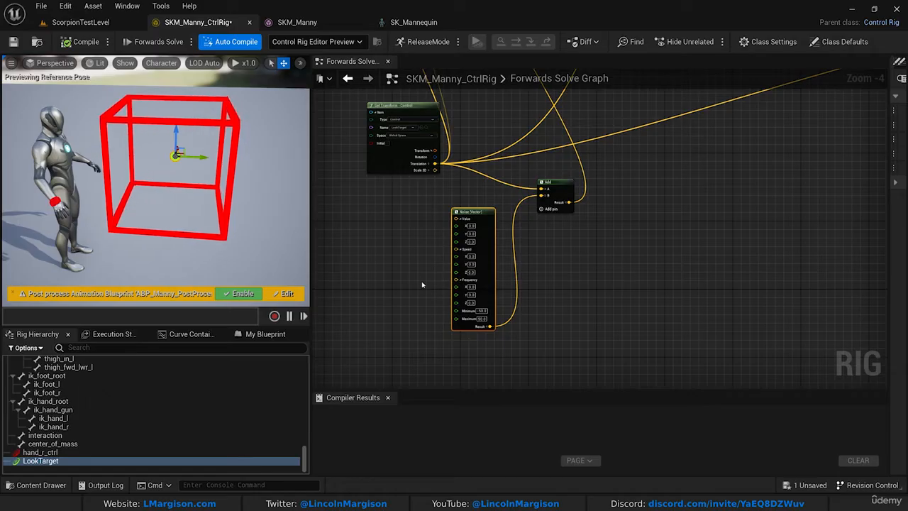
Set the Noise (Vector) node's Speed to X 0.5, Y 0.3 and Z 0.6
scroll(421, 284, up, 1)
right_drag(547, 288, 546, 259)
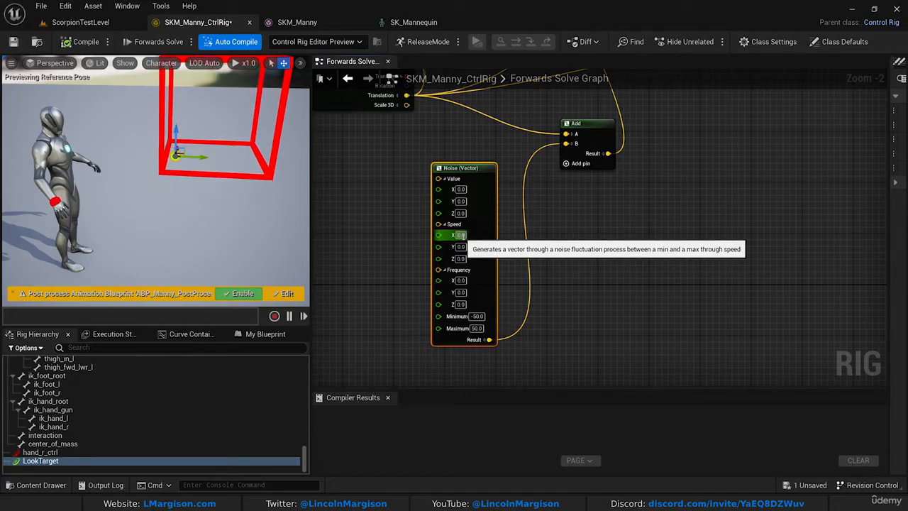
click(461, 235)
text(0.5)
key(Return)
click(466, 247)
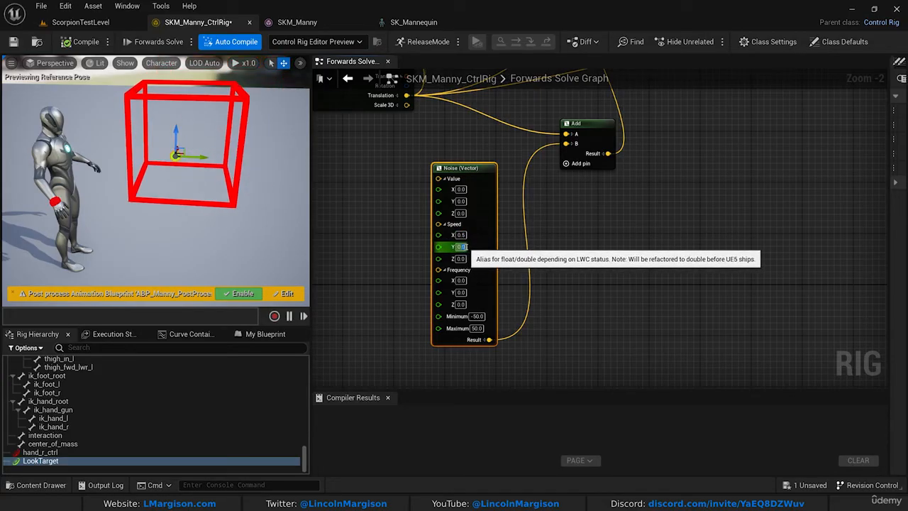
text(0.3)
click(464, 259)
text(0.6)
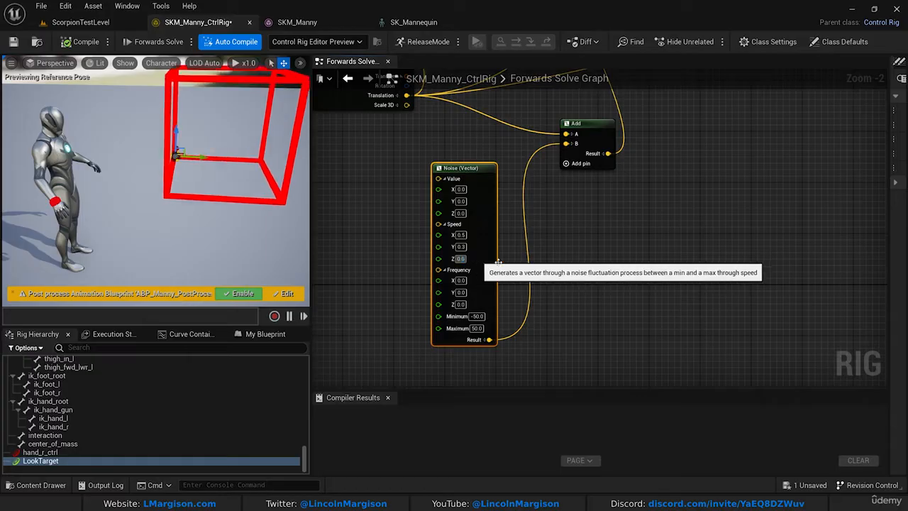
key(Return)
right_drag(404, 215, 452, 235)
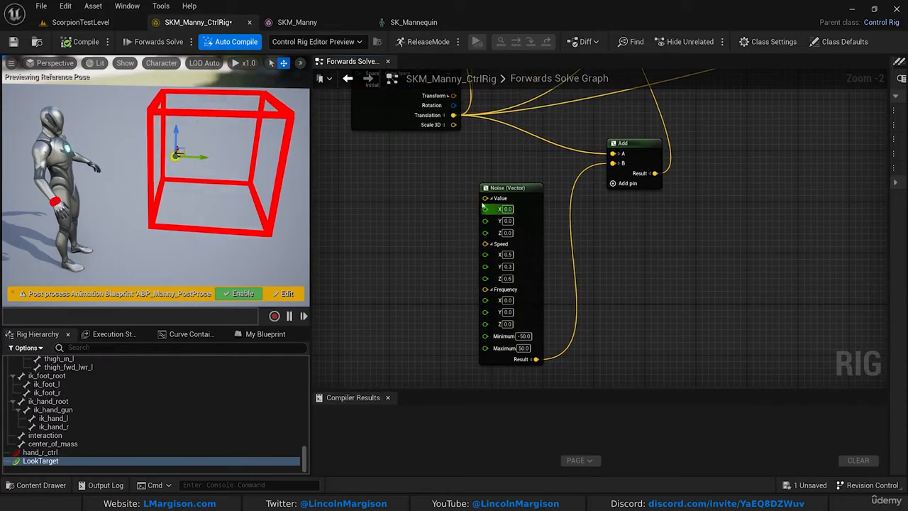
Shrink the drawn box by setting the Draw Transform node's Scale to 10, and view it beside the LookTarget control
right_drag(220, 191, 64, 178)
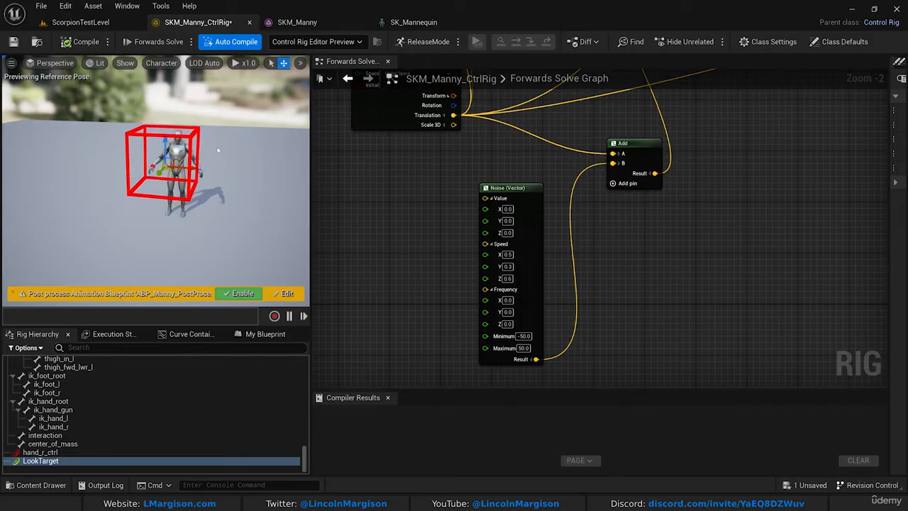
right_drag(143, 180, 139, 190)
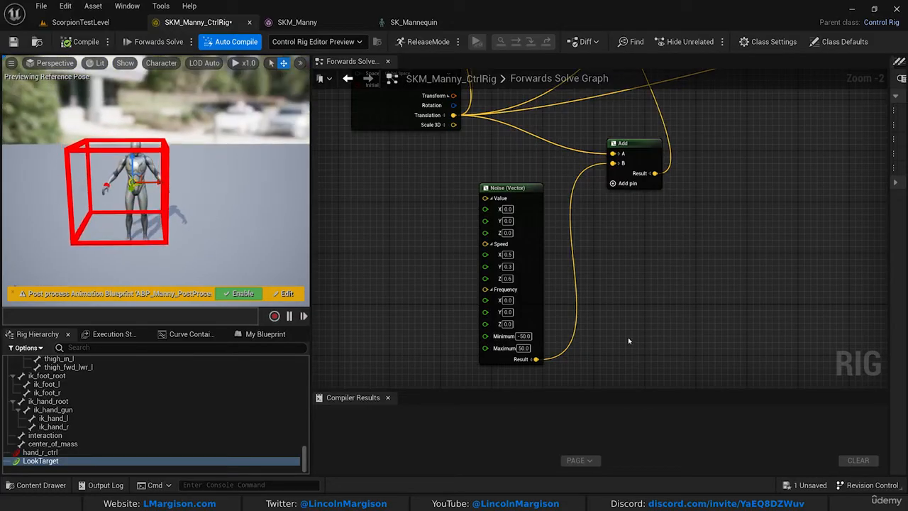
scroll(646, 269, down, 2)
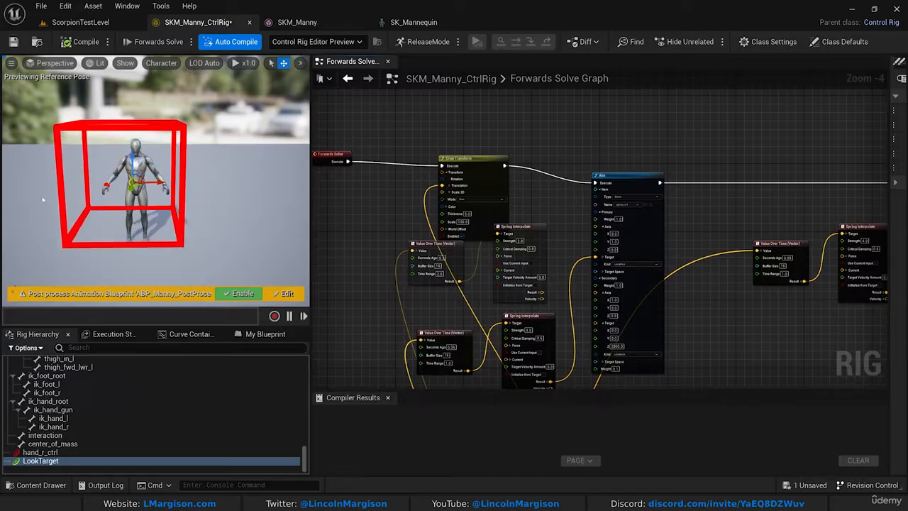
scroll(460, 216, up, 2)
click(453, 223)
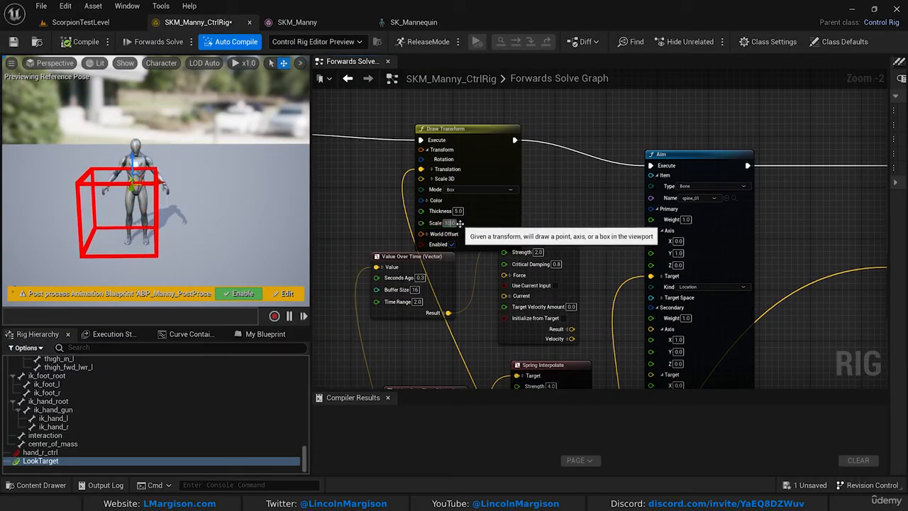
text(10)
key(Return)
mouse_move(213, 177)
right_down()
mouse_move(178, 177)
mouse_move(190, 115)
right_up()
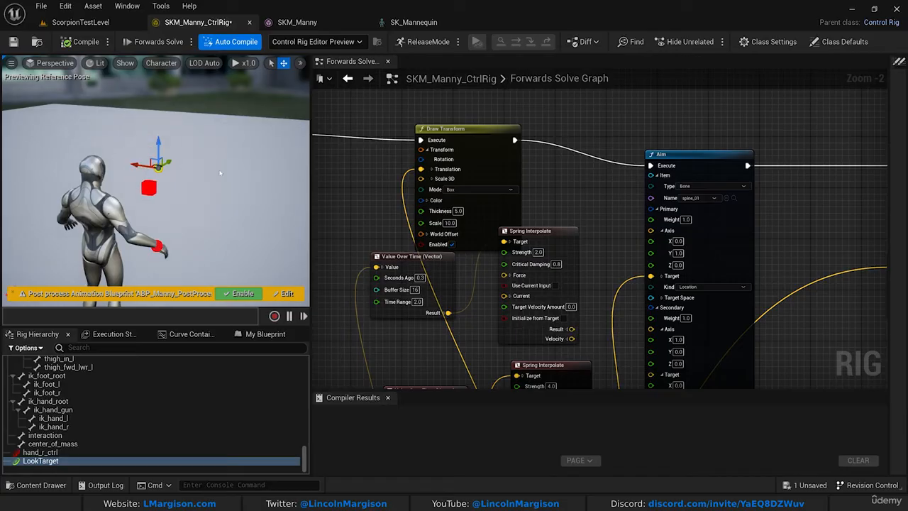
right_drag(220, 172, 100, 177)
Narrow the Noise (Vector) node's range to a Minimum of -10 and a Maximum of 10
scroll(567, 92, down, 3)
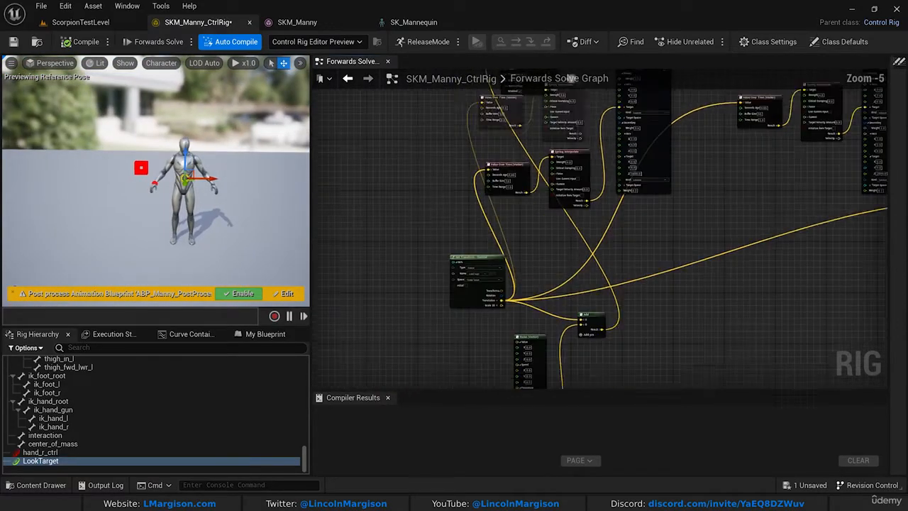
right_drag(565, 272, 555, 244)
scroll(555, 244, up, 3)
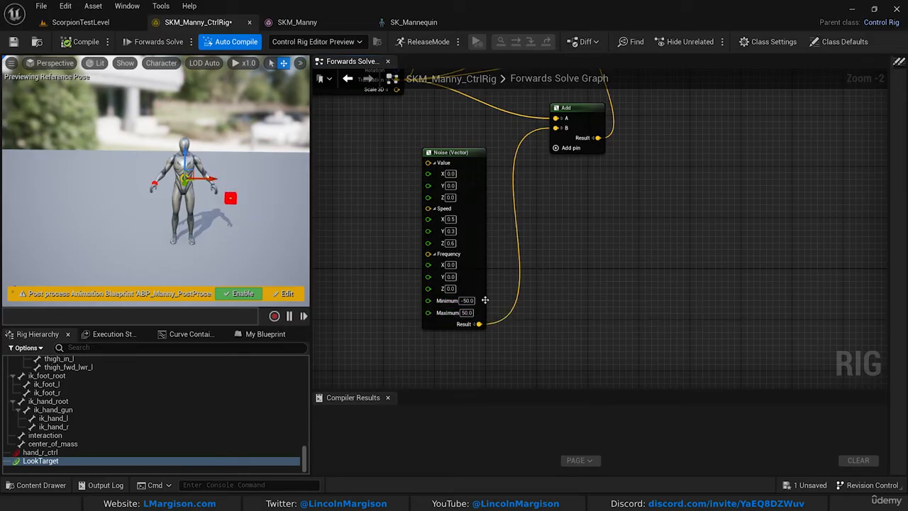
drag(468, 301, 461, 312)
text(1)
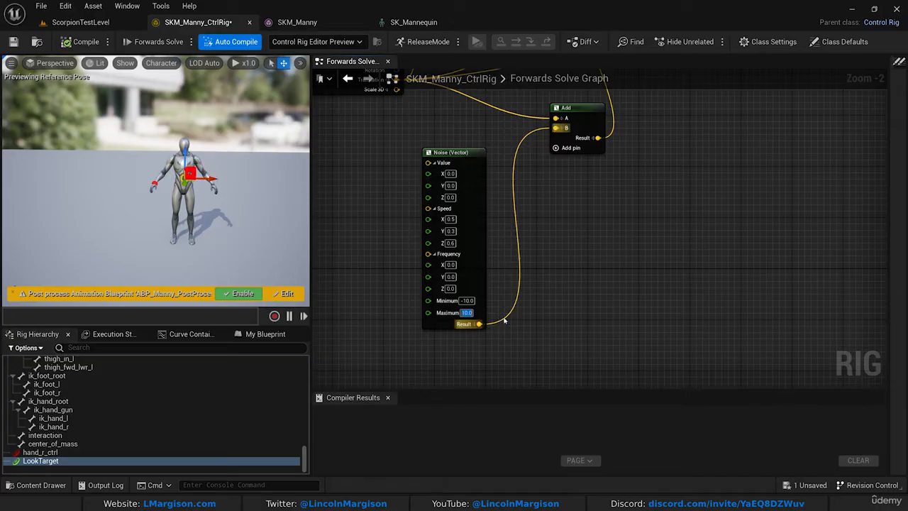
Compile the Control Rig and check the box's movement around the LookTarget control up close
click(82, 42)
right_drag(234, 163, 214, 193)
key(w)
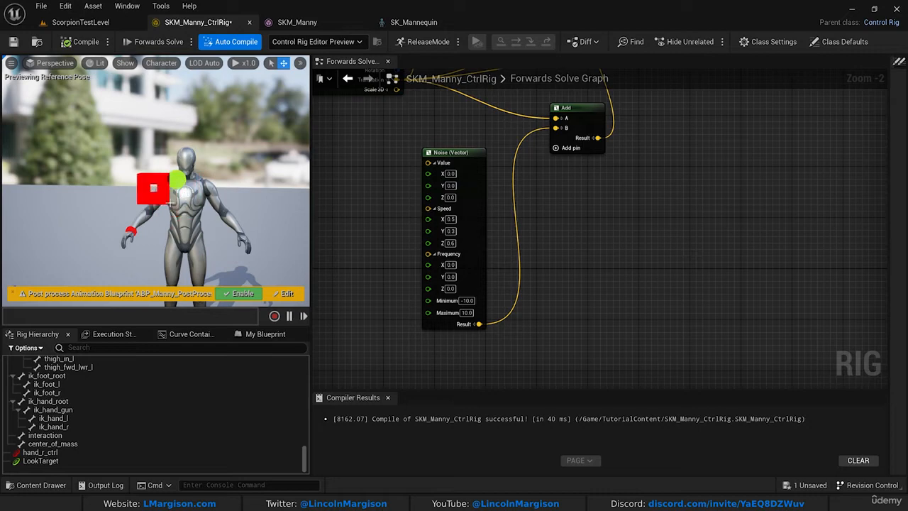
right_drag(170, 203, 165, 183)
Thin the box's outline by setting the Draw Transform node's Thickness to 1
scroll(522, 187, down, 2)
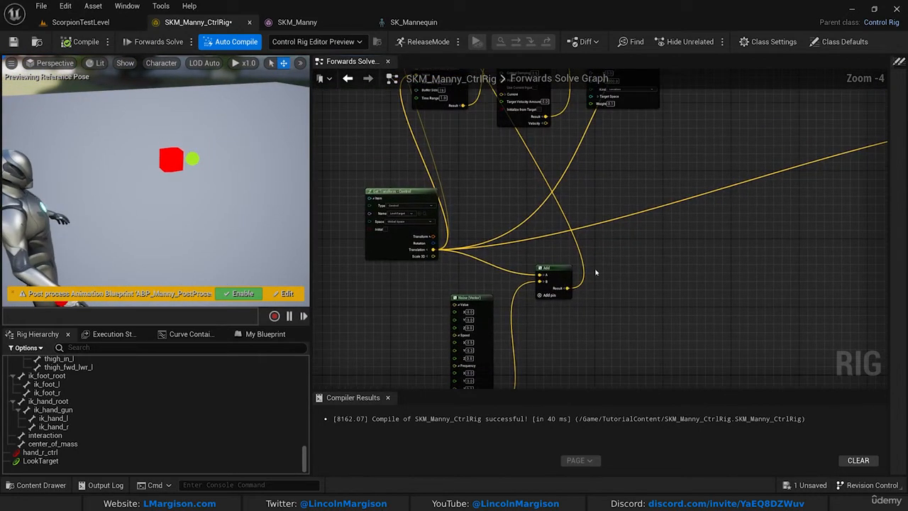
right_drag(551, 249, 554, 313)
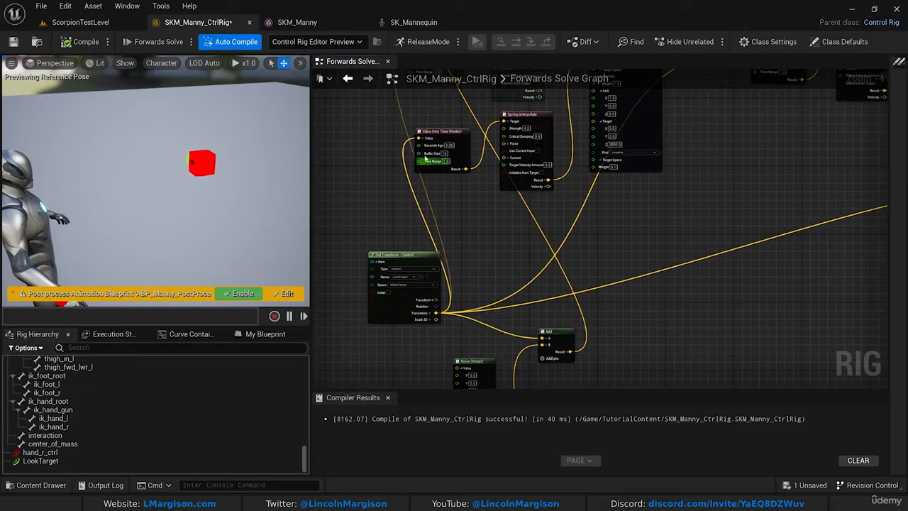
scroll(445, 201, down, 2)
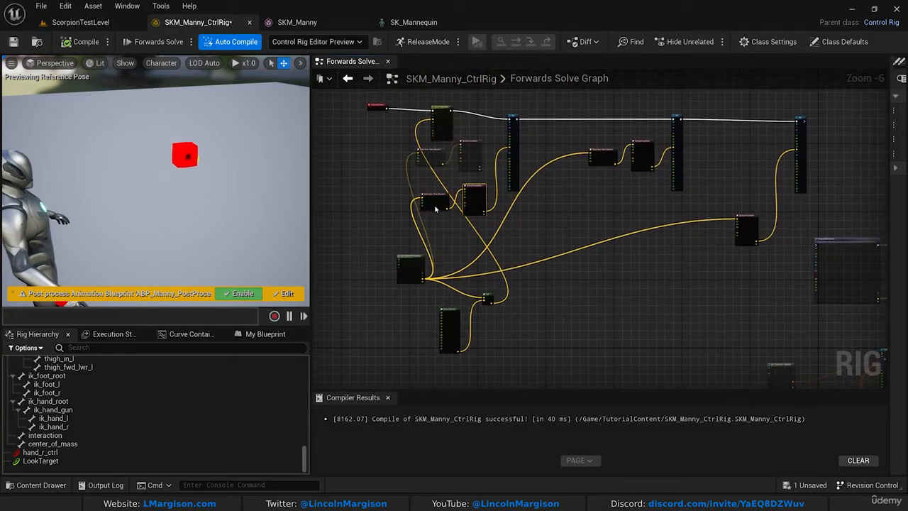
click(412, 283)
scroll(413, 283, up, 5)
scroll(492, 211, down, 2)
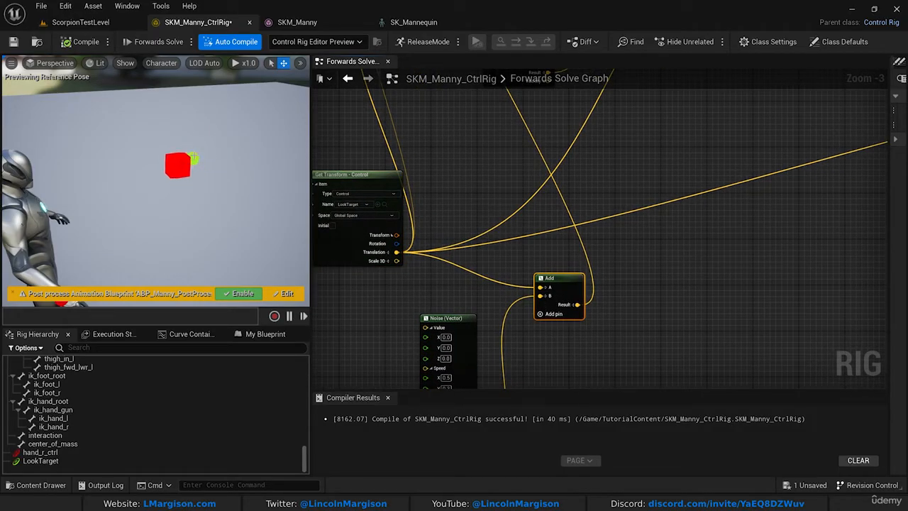
mouse_move(485, 297)
right_down()
mouse_move(483, 254)
mouse_move(482, 369)
right_up()
scroll(482, 354, down, 3)
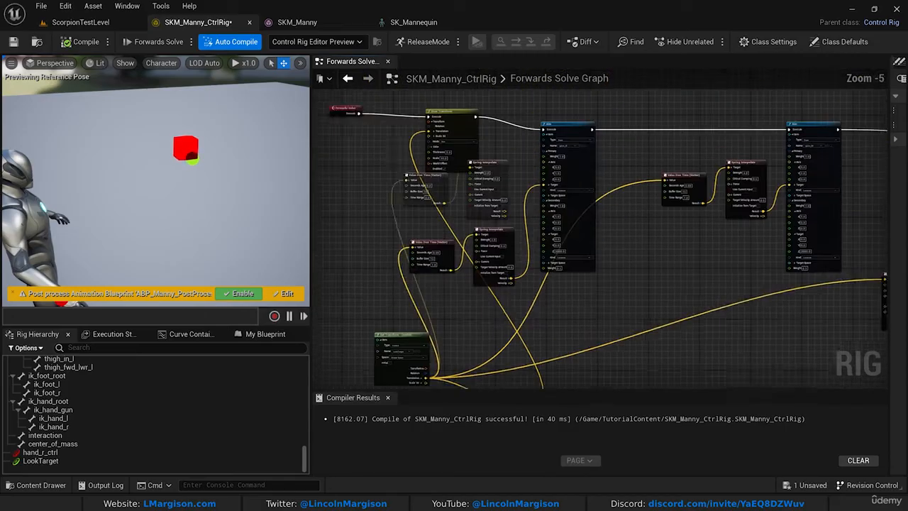
right_drag(482, 260, 491, 338)
scroll(458, 232, up, 4)
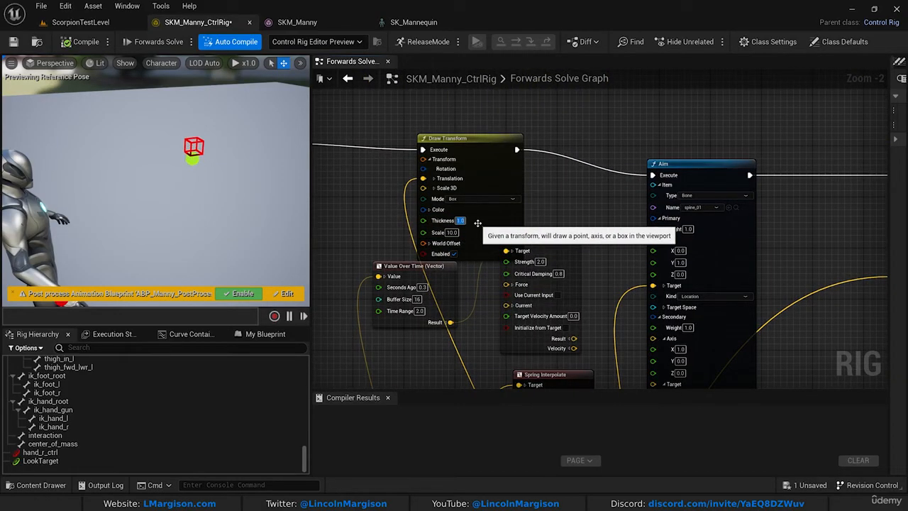
mouse_move(241, 167)
alt+mouse_down()
mouse_move(273, 161)
mouse_move(241, 167)
alt+mouse_up()
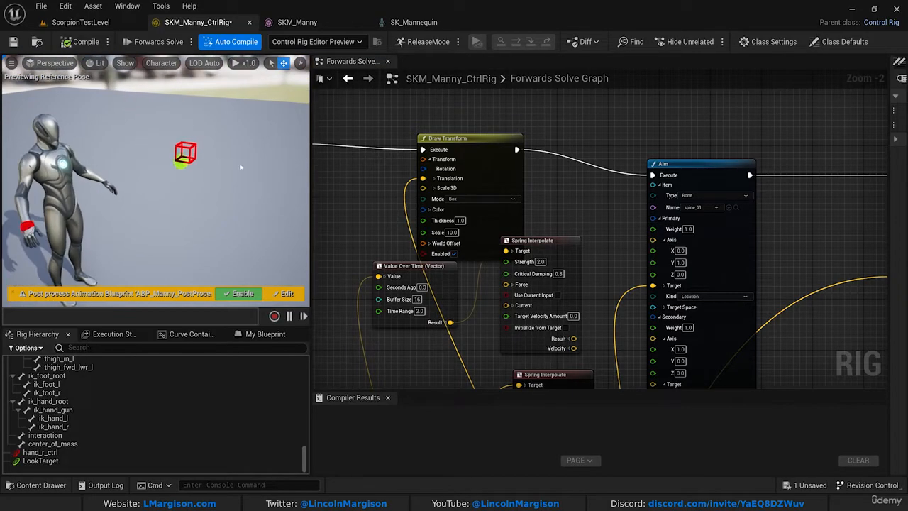
Transfer all connections from the LookTarget Get Transform node's Translation output to the Add node's Result output
scroll(357, 208, down, 2)
right_drag(356, 208, 362, 97)
right_drag(410, 356, 436, 265)
scroll(396, 243, down, 1)
drag(503, 341, 488, 282)
click(448, 239)
right_drag(511, 267, 474, 219)
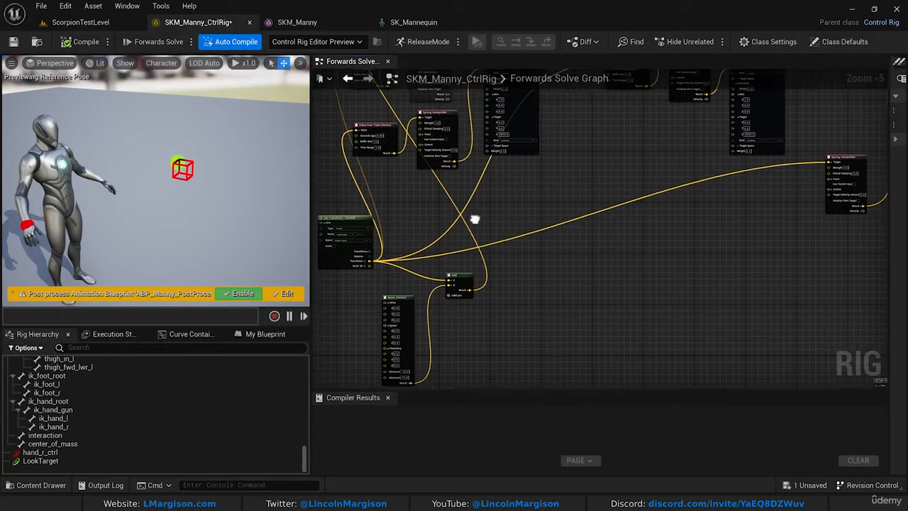
scroll(390, 273, up, 3)
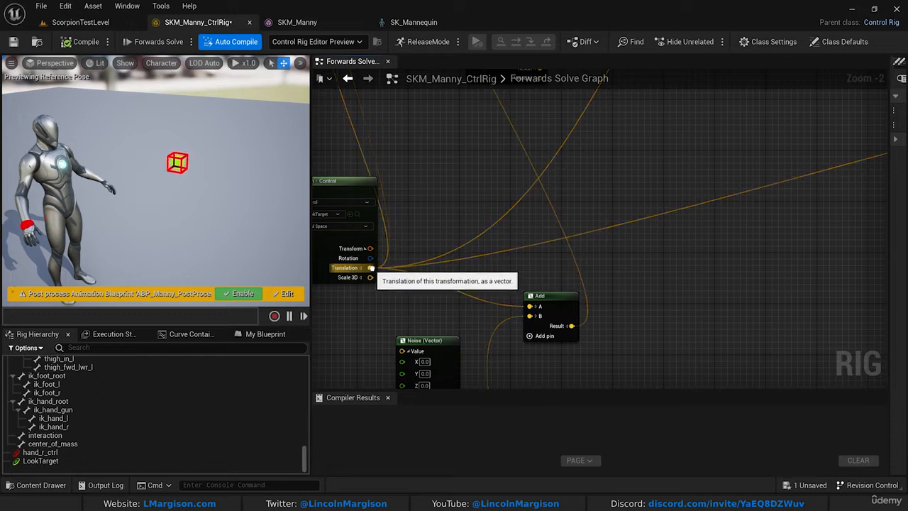
ctrl+drag(371, 269, 573, 327)
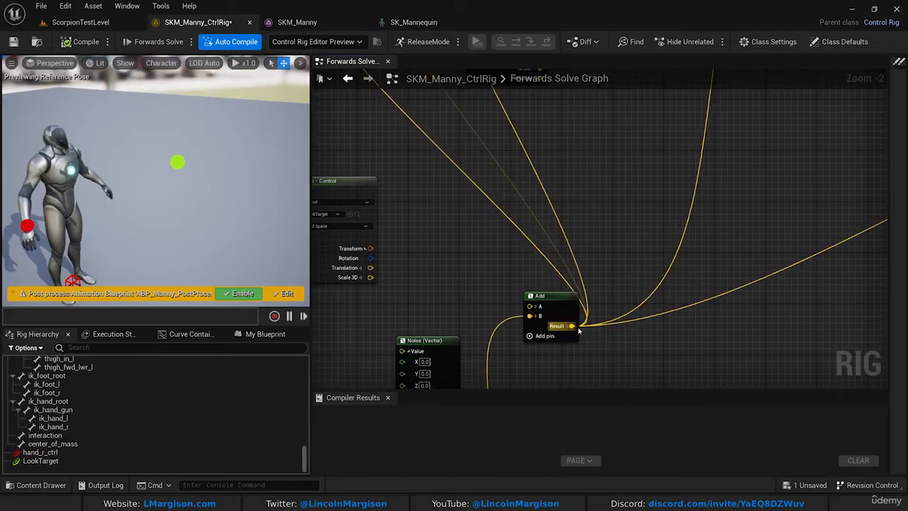
Connect the LookTarget Get Transform node's Translation output to input A of the Add node
drag(370, 267, 534, 310)
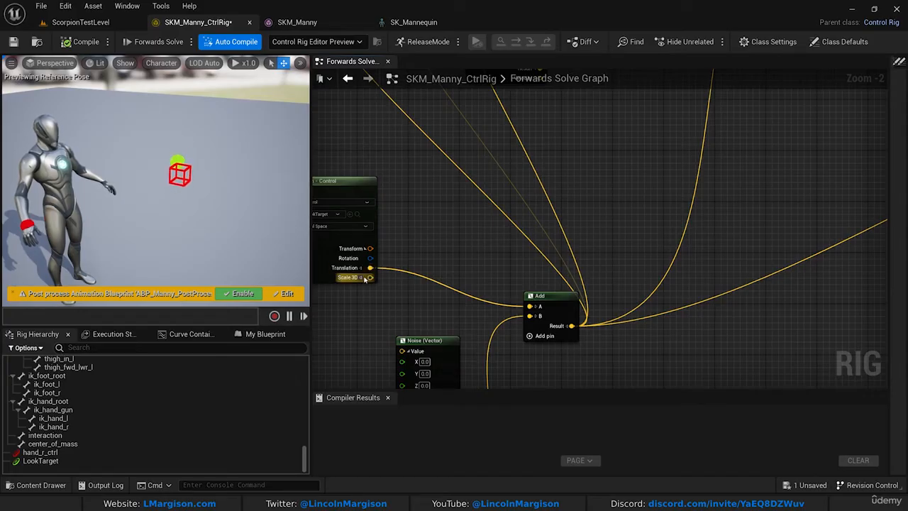
drag(366, 278, 534, 317)
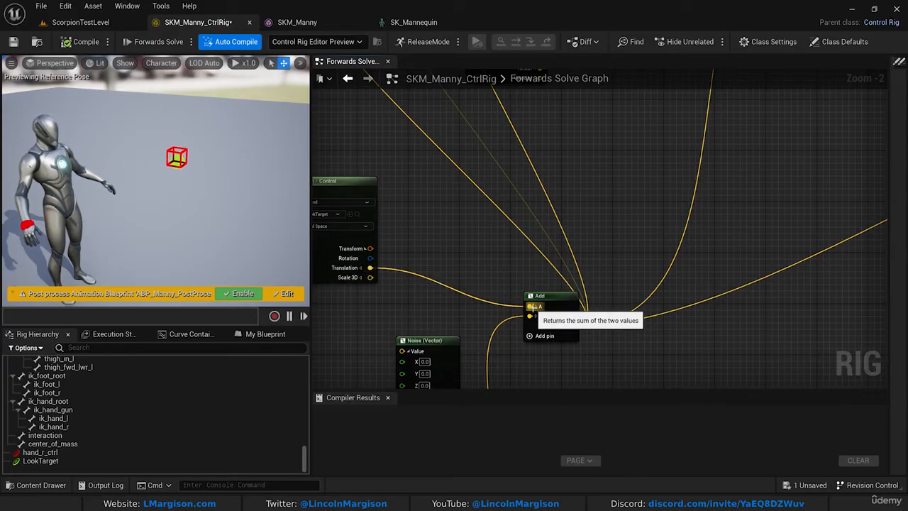
drag(367, 268, 575, 328)
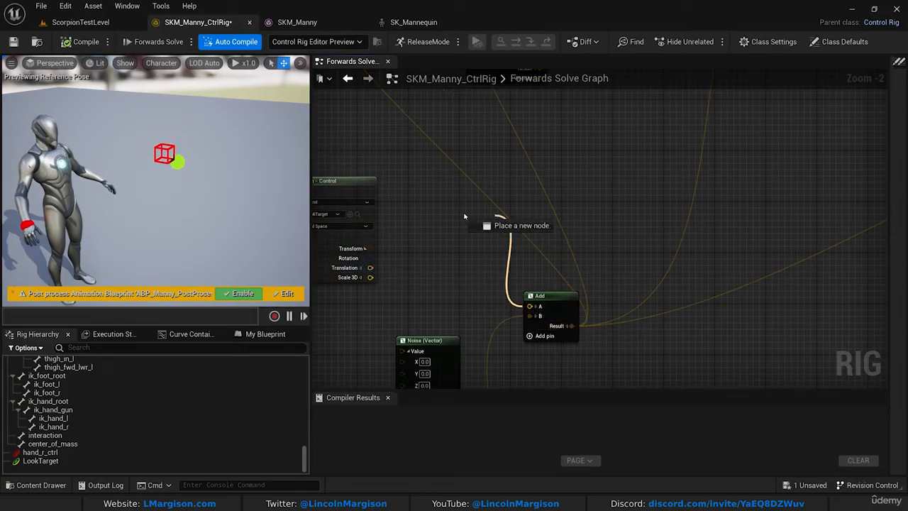
drag(465, 216, 370, 268)
Move the Noise (Vector) and Add nodes closer to the LookTarget Get Transform node to tidy the graph
scroll(480, 227, down, 2)
scroll(480, 227, down, 1)
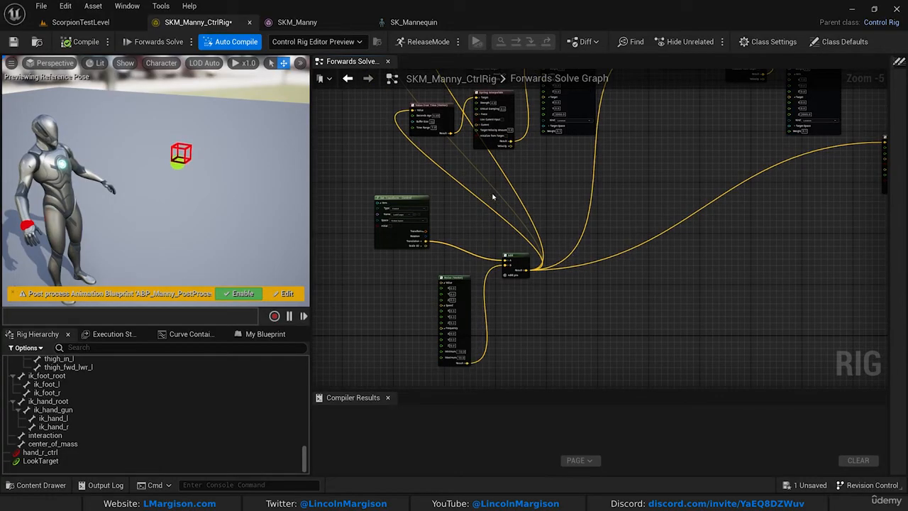
right_drag(493, 196, 467, 233)
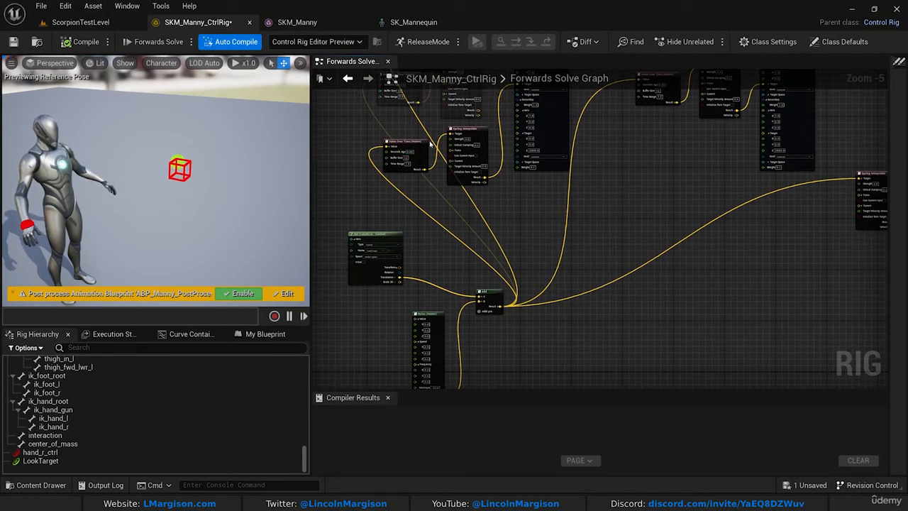
right_drag(463, 139, 454, 230)
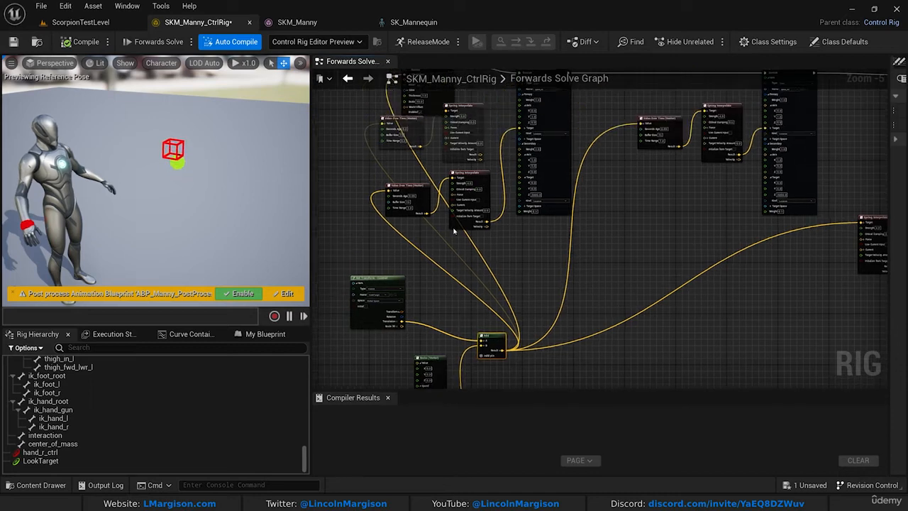
right_drag(540, 247, 541, 274)
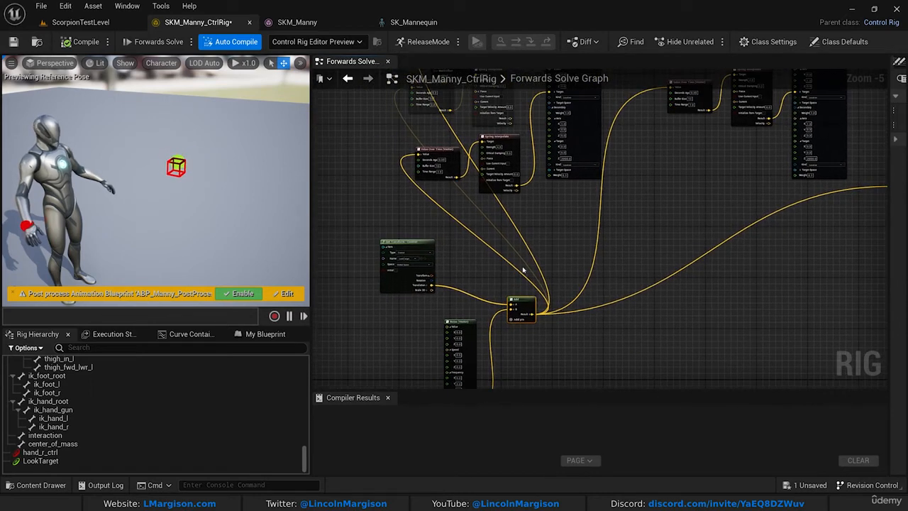
drag(466, 326, 430, 326)
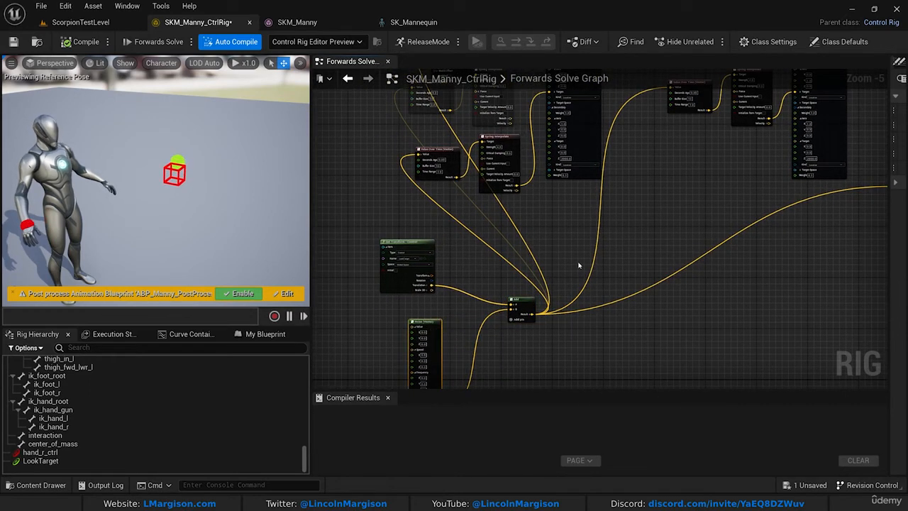
drag(529, 301, 485, 313)
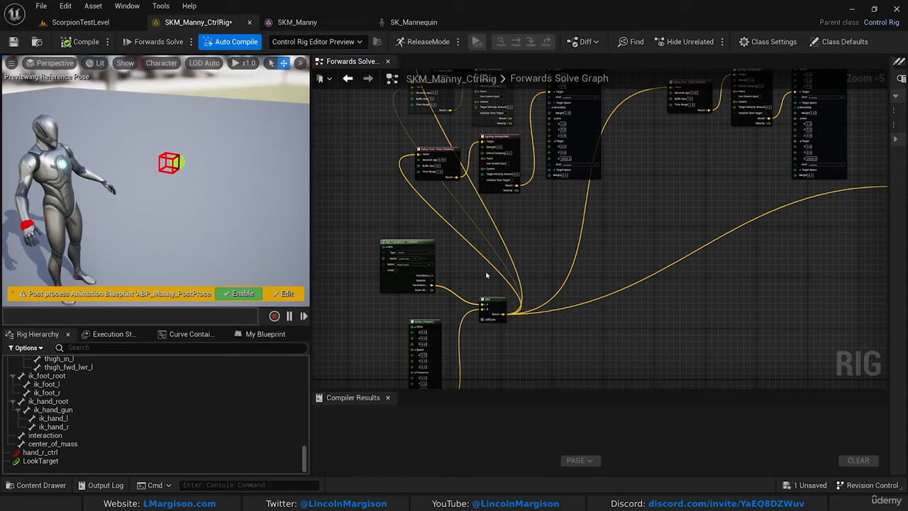
scroll(523, 234, down, 2)
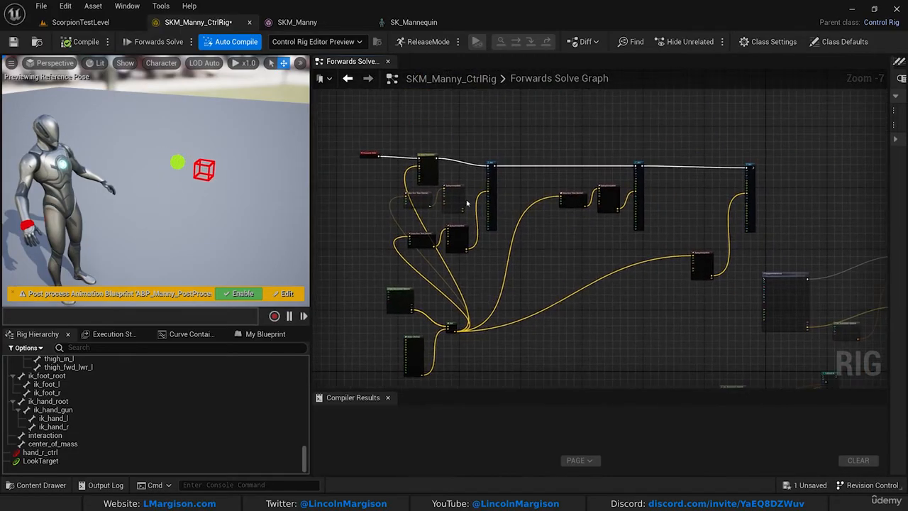
Widen the preview viewport and examine Manny's head and upper body close up as the drawn box moves
scroll(449, 330, up, 2)
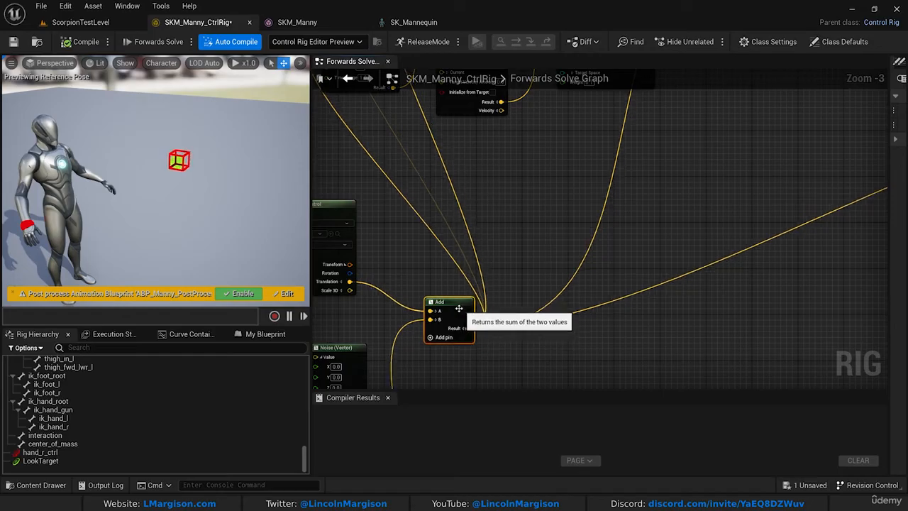
scroll(515, 199, up, 2)
key(w)
right_drag(212, 146, 160, 113)
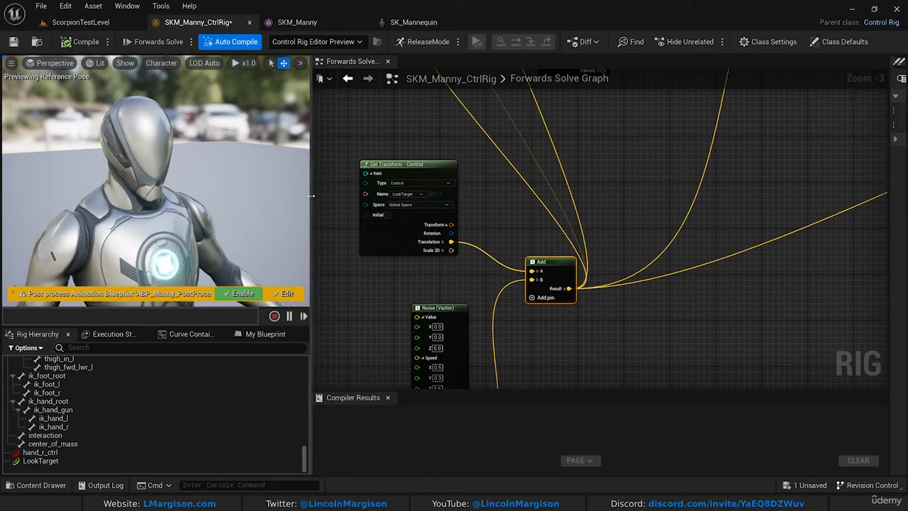
drag(311, 195, 381, 195)
key(a)
right_drag(245, 184, 327, 186)
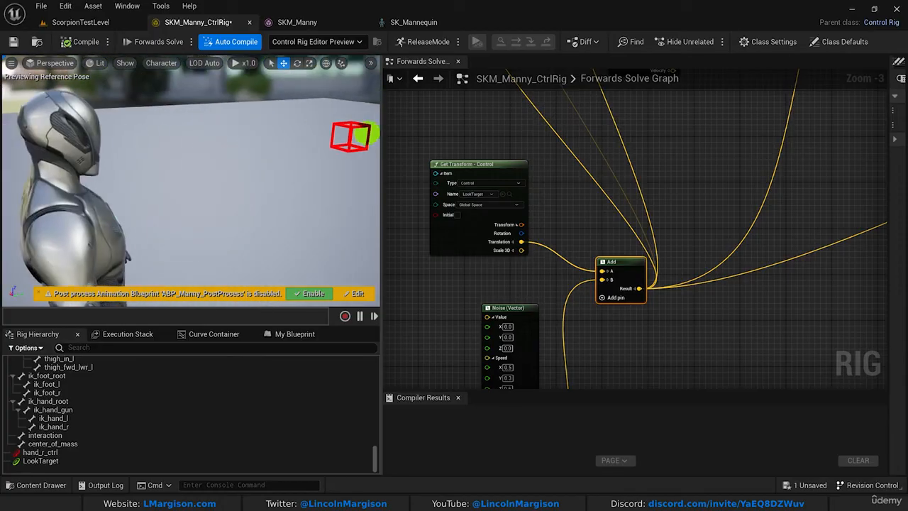
key(a)
right_drag(114, 132, 162, 136)
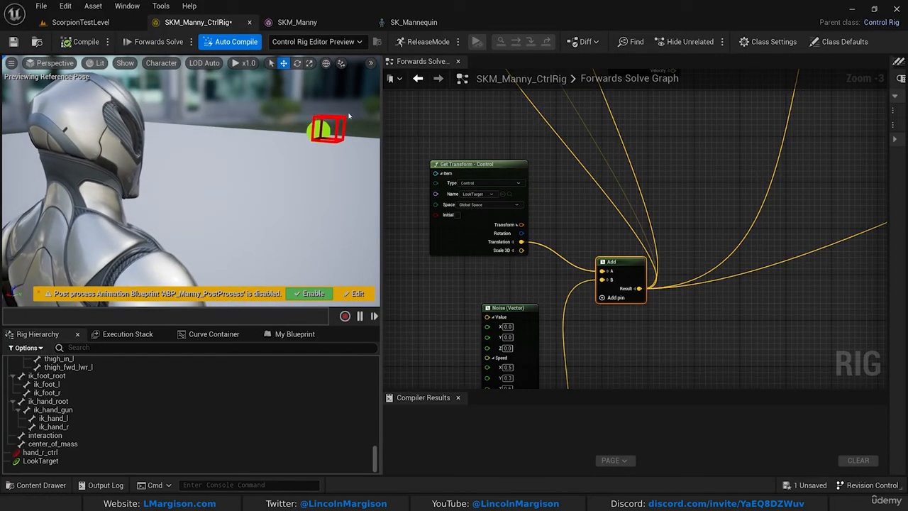
Select the LookTarget control in the preview with Manny's whole body and the drawn box in view
key(d)
right_drag(348, 115, 278, 164)
key(s)
click(222, 179)
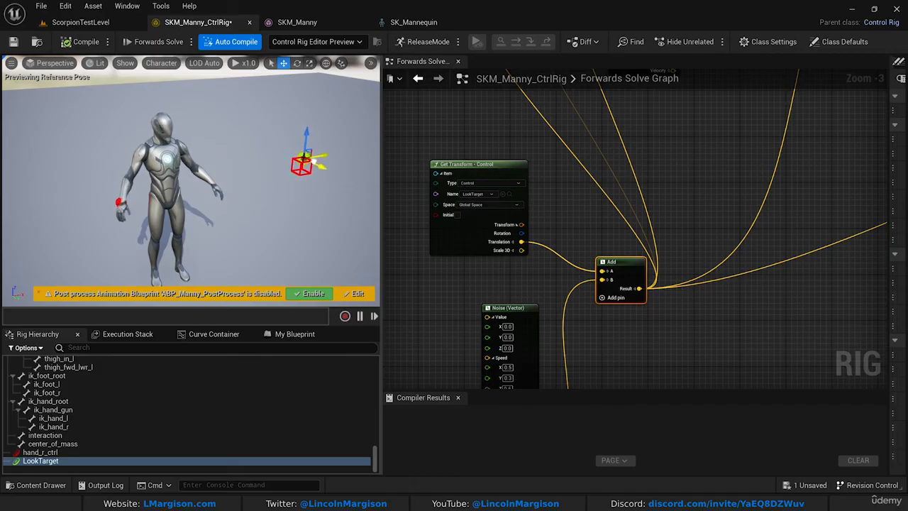